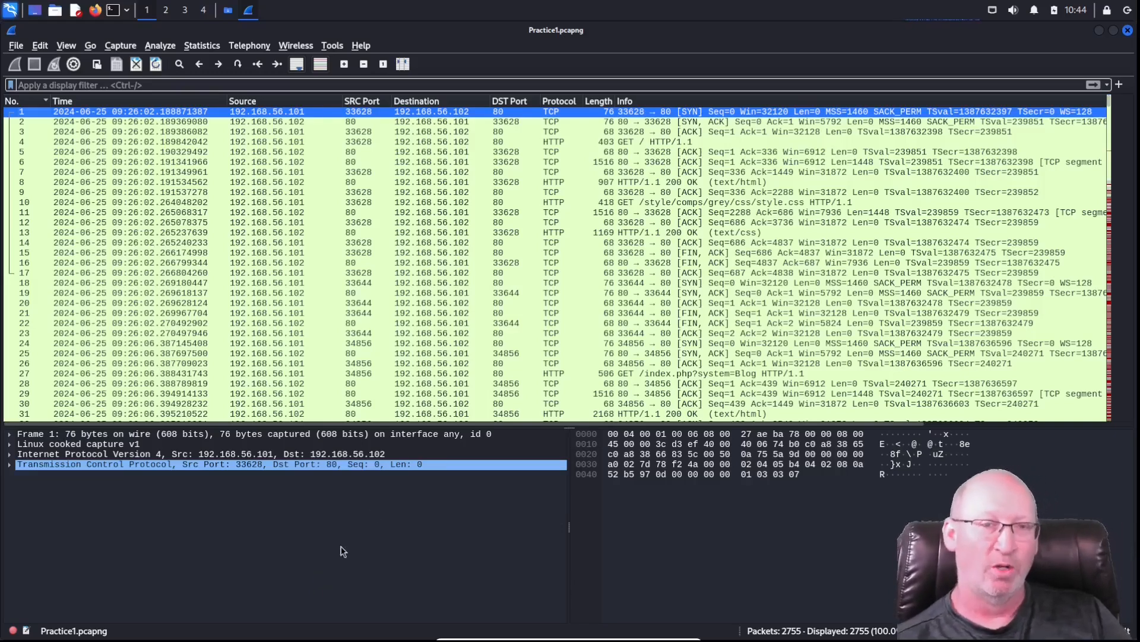
# Step: Filter the packet list to http traffic only
pyautogui.click(219, 87)
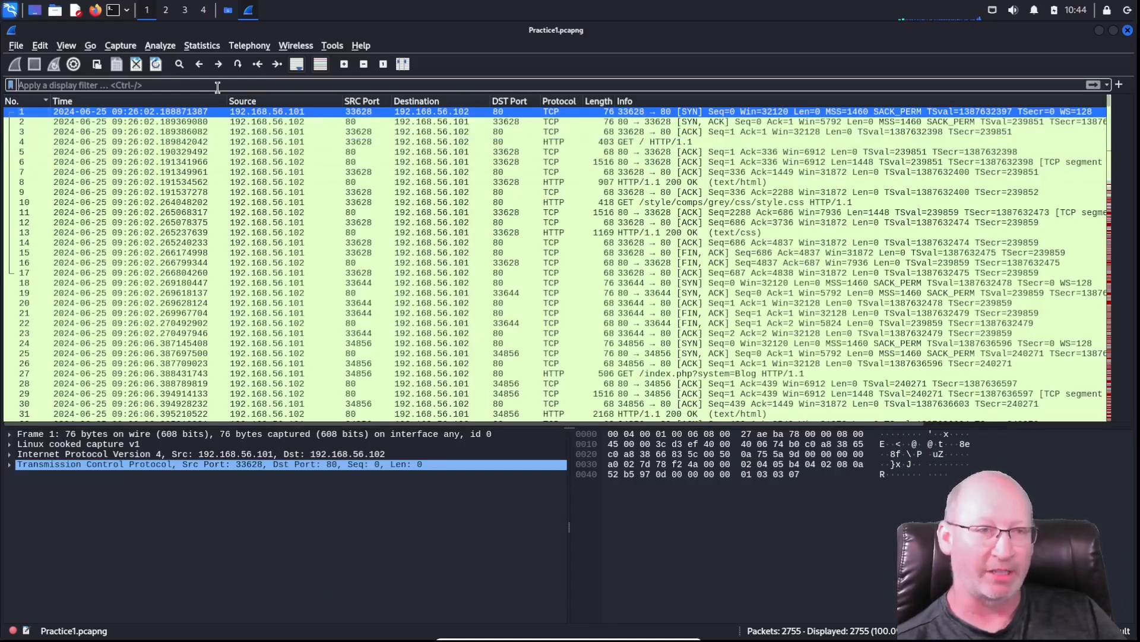
pyautogui.write('http')
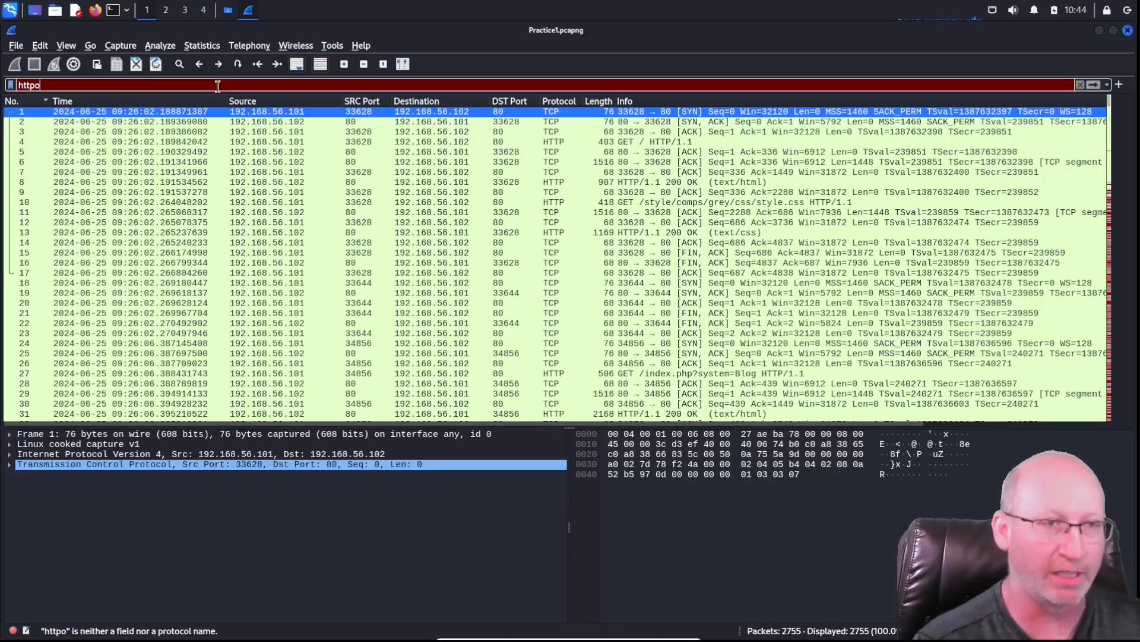
pyautogui.press('Return')
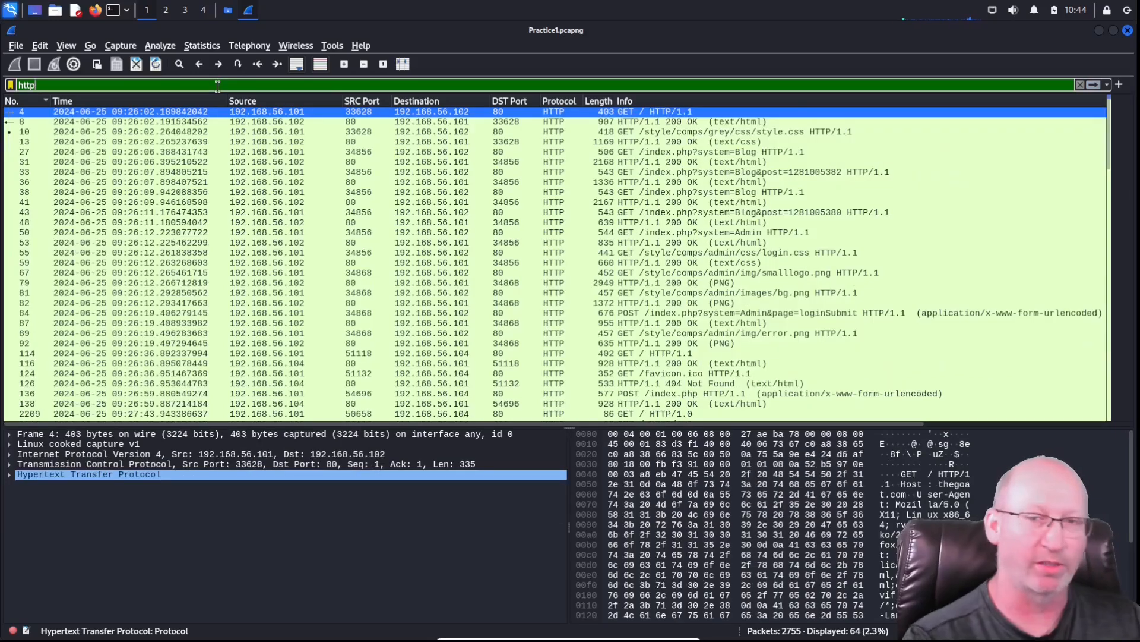
# Step: Follow the TCP stream of packet 2240, the HTTP/1.0 403 Forbidden response, and close the stream view after reading it
pyautogui.scroll(-3, 321, 353)
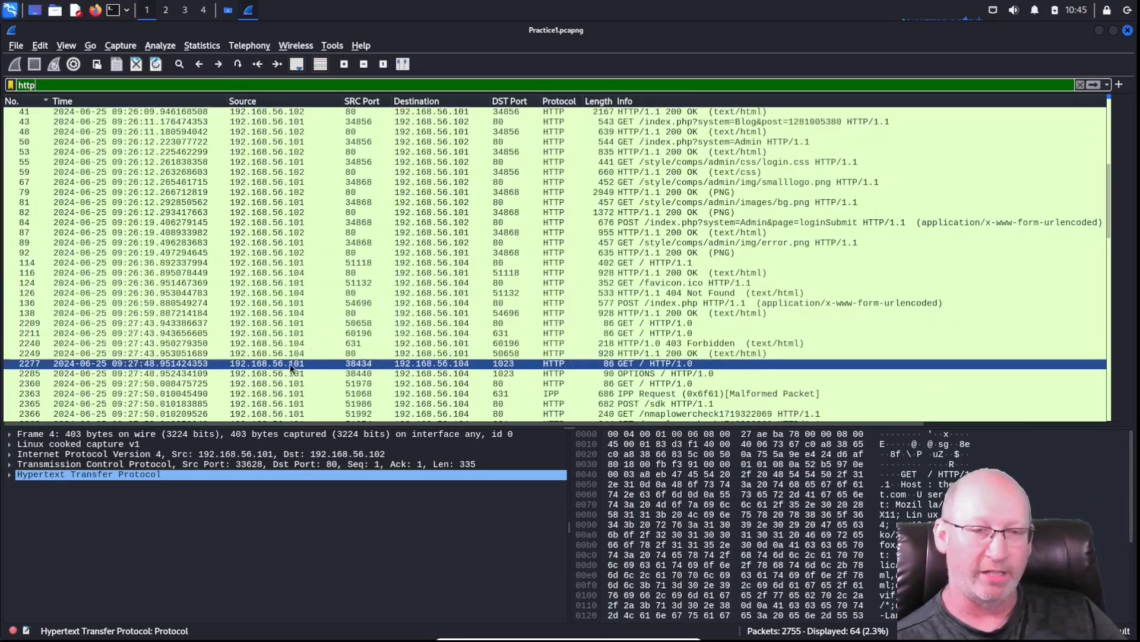
pyautogui.click(293, 345)
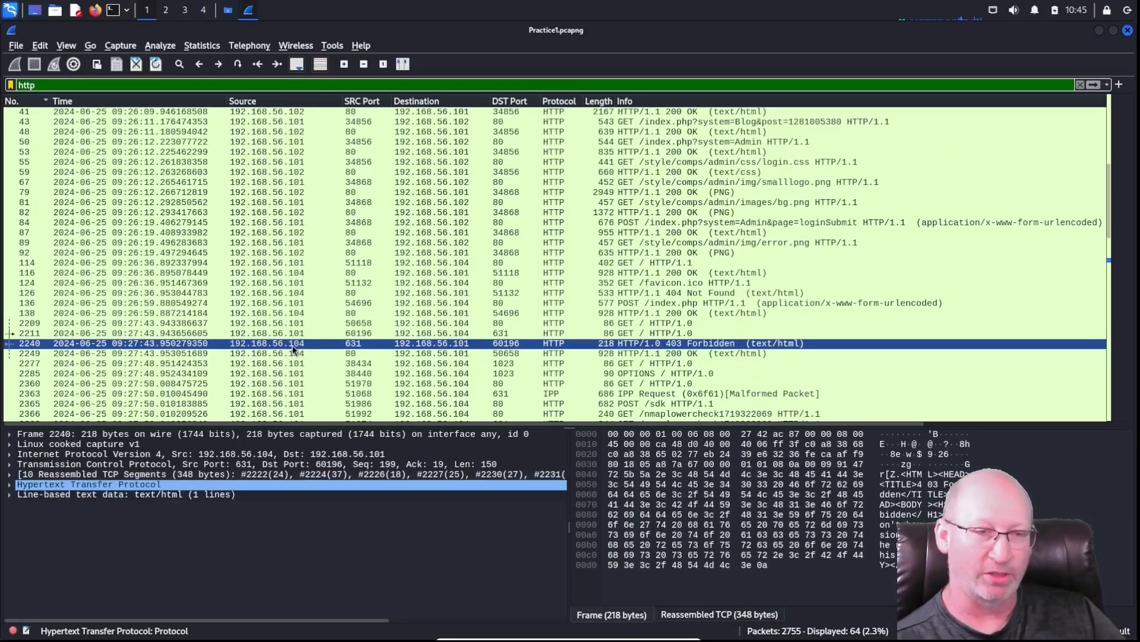
pyautogui.rightClick(292, 345)
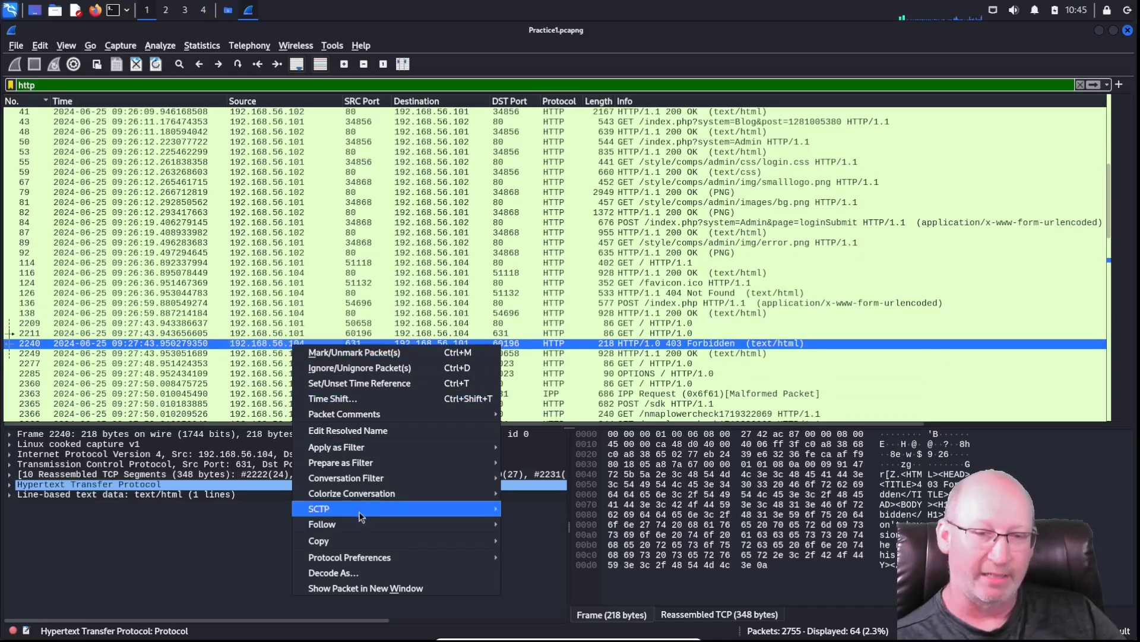
pyautogui.moveTo(360, 527)
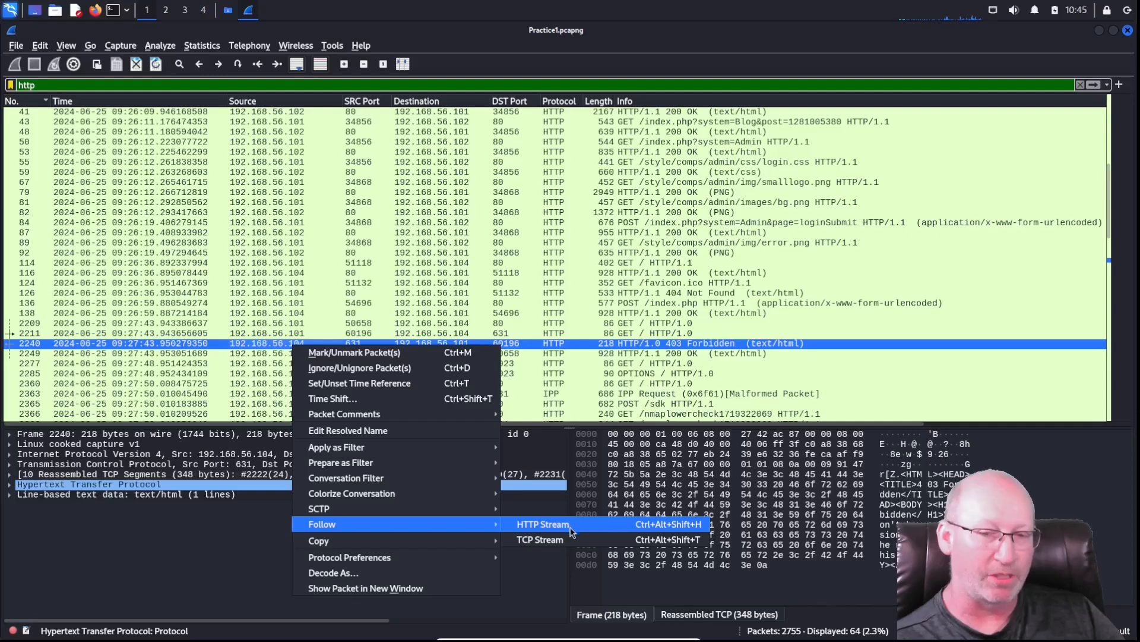
pyautogui.click(540, 540)
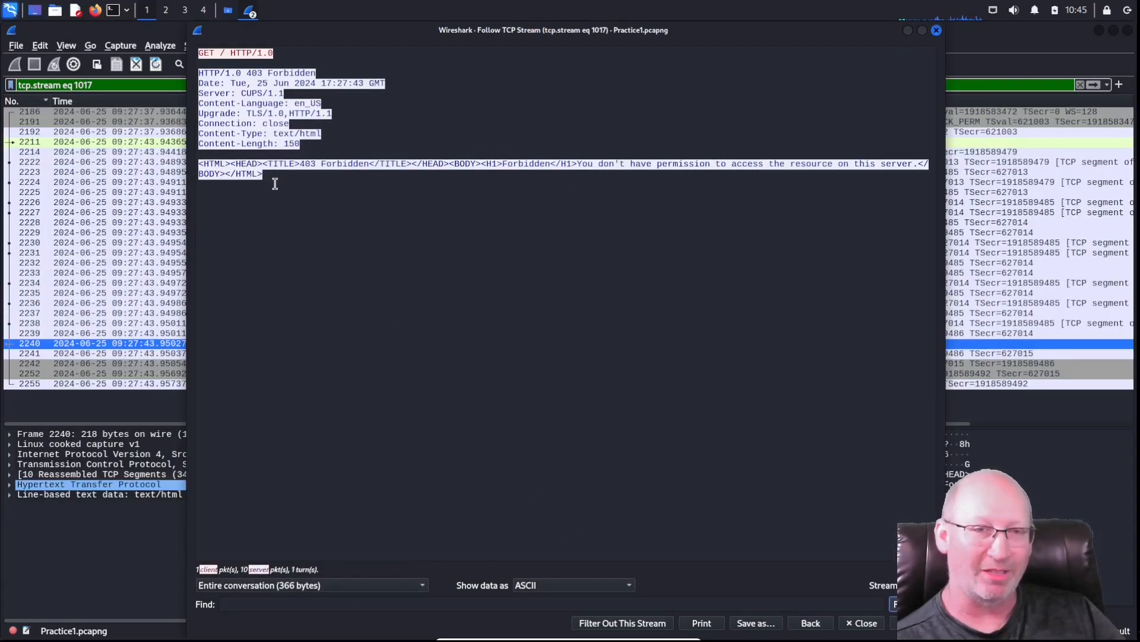
pyautogui.click(937, 31)
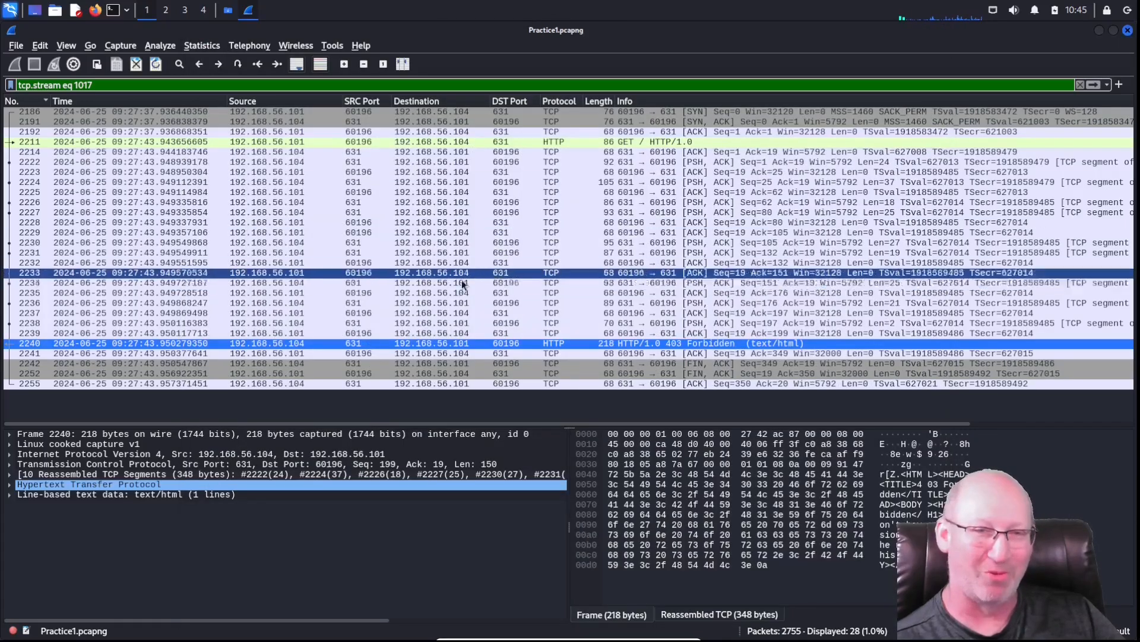
# Step: Replace the stream display filter with http to list all web traffic again
pyautogui.tripleClick(137, 88)
pyautogui.write('http')
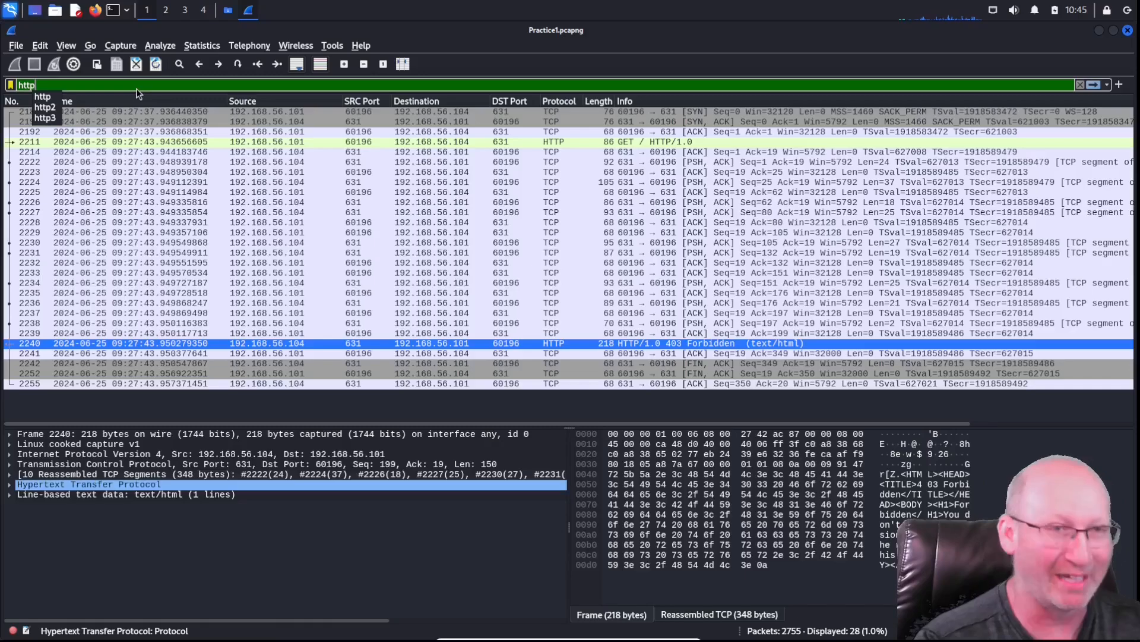
pyautogui.press('Return')
# Step: Follow the TCP stream of packet 31, the 200 OK response to the /index.php?system=Blog request
pyautogui.scroll(3, 247, 167)
pyautogui.scroll(3, 247, 166)
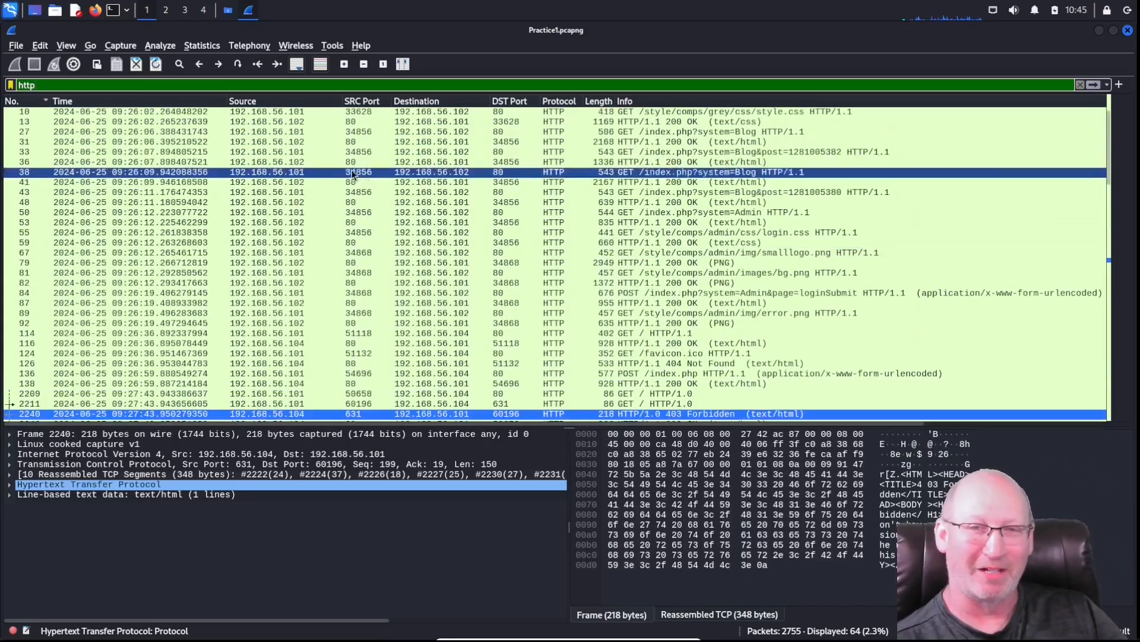
pyautogui.rightClick(356, 143)
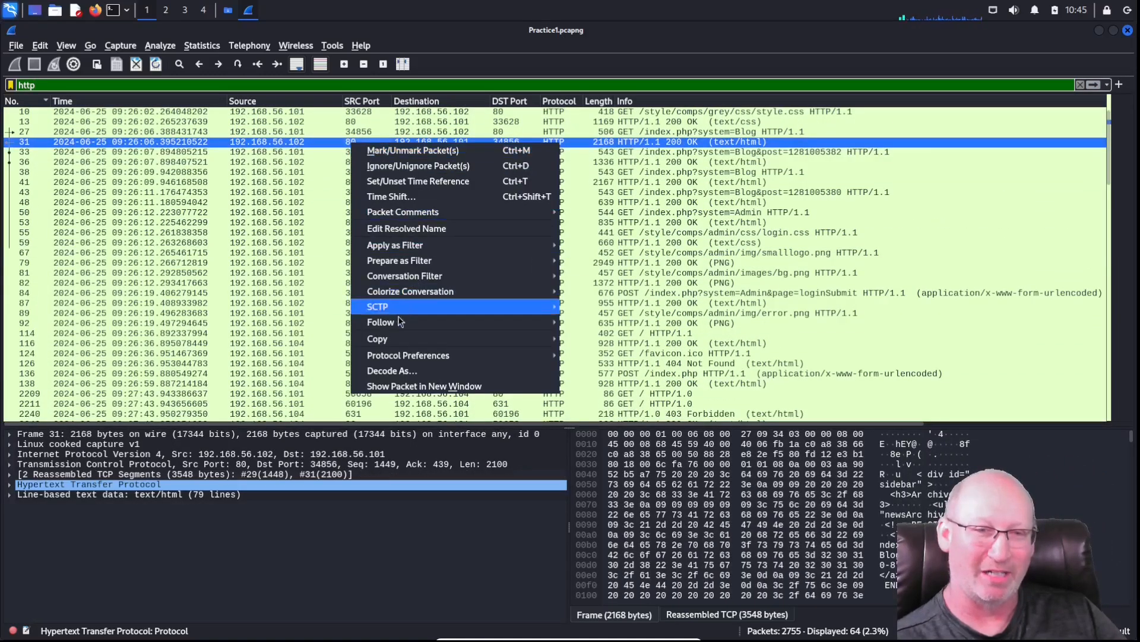
pyautogui.moveTo(384, 322)
pyautogui.click(613, 336)
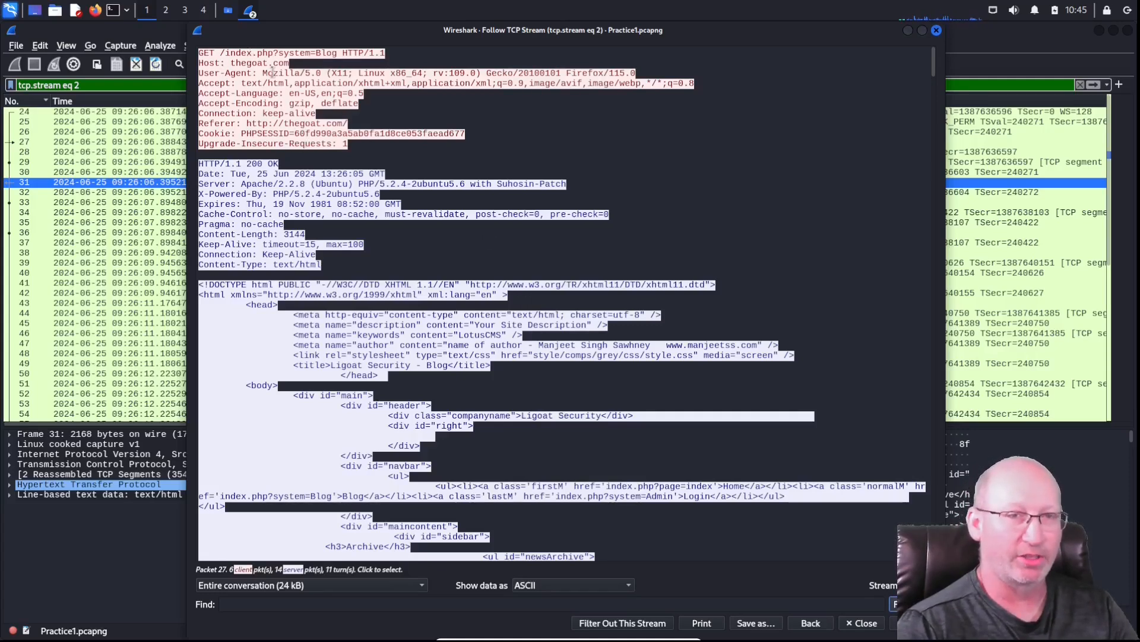
# Step: Examine the client's request headers in the Blog page stream, highlighting the User-Agent browser details, the Referer and the whole request block
pyautogui.moveTo(263, 71); pyautogui.dragTo(412, 77)
pyautogui.click(473, 123)
pyautogui.click(478, 125)
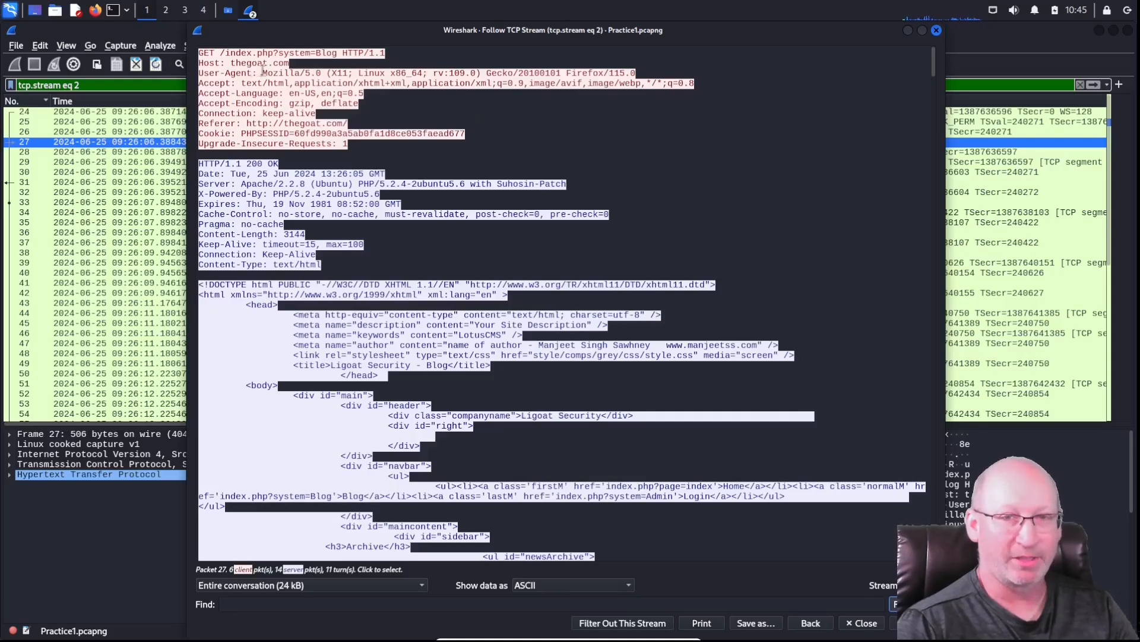
pyautogui.moveTo(567, 72); pyautogui.dragTo(637, 74)
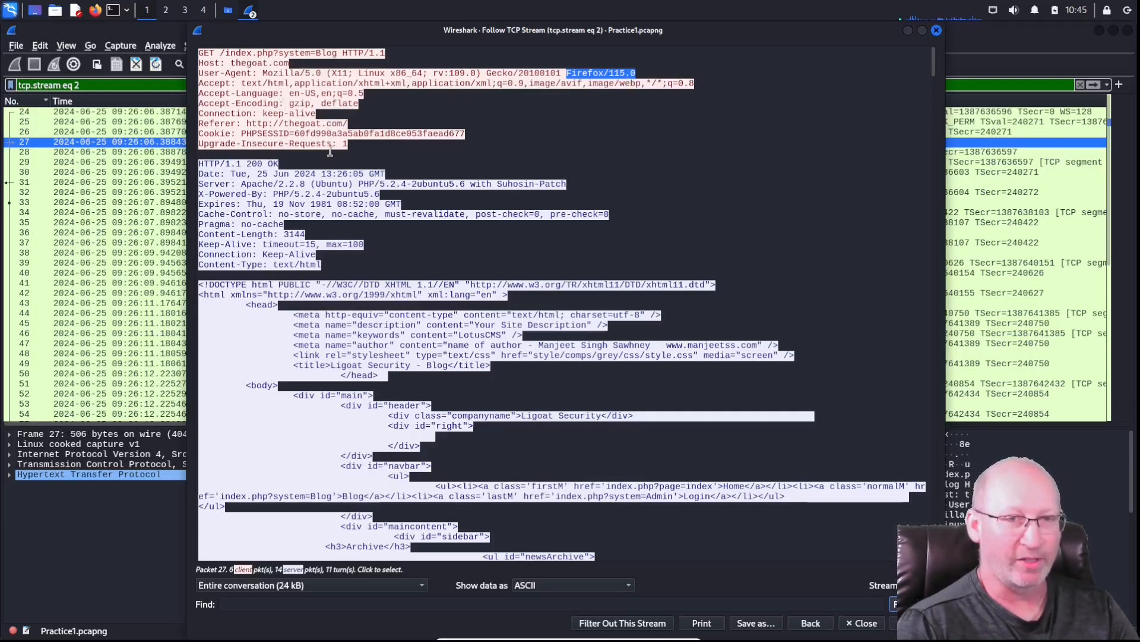
pyautogui.moveTo(247, 124); pyautogui.dragTo(350, 123)
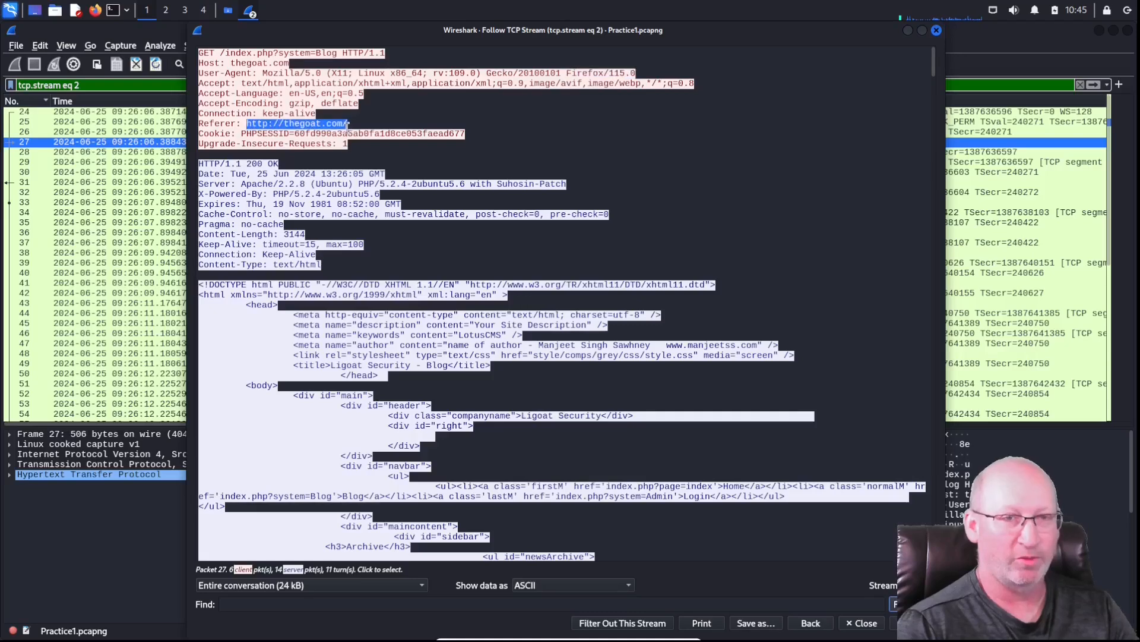
pyautogui.click(373, 147)
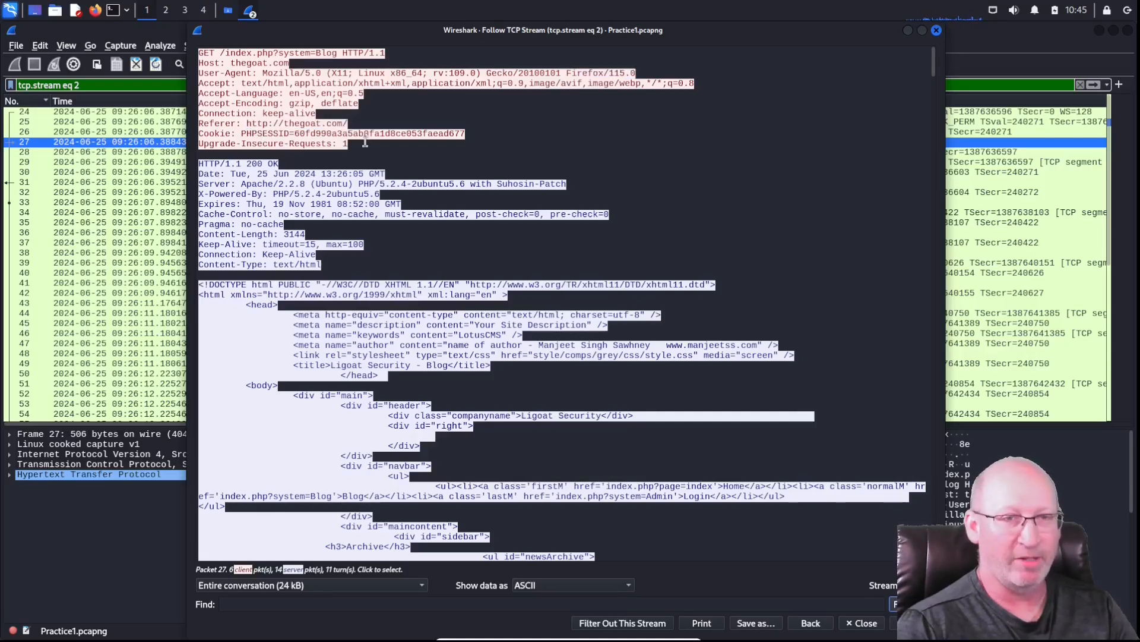
pyautogui.moveTo(367, 142); pyautogui.dragTo(185, 44)
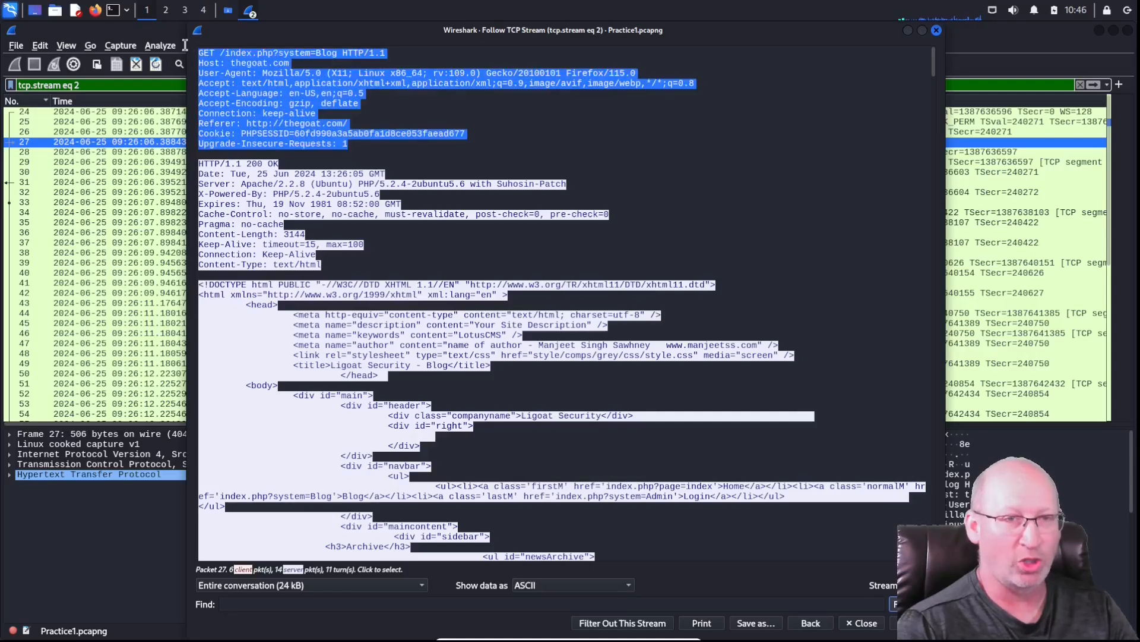
pyautogui.click(453, 156)
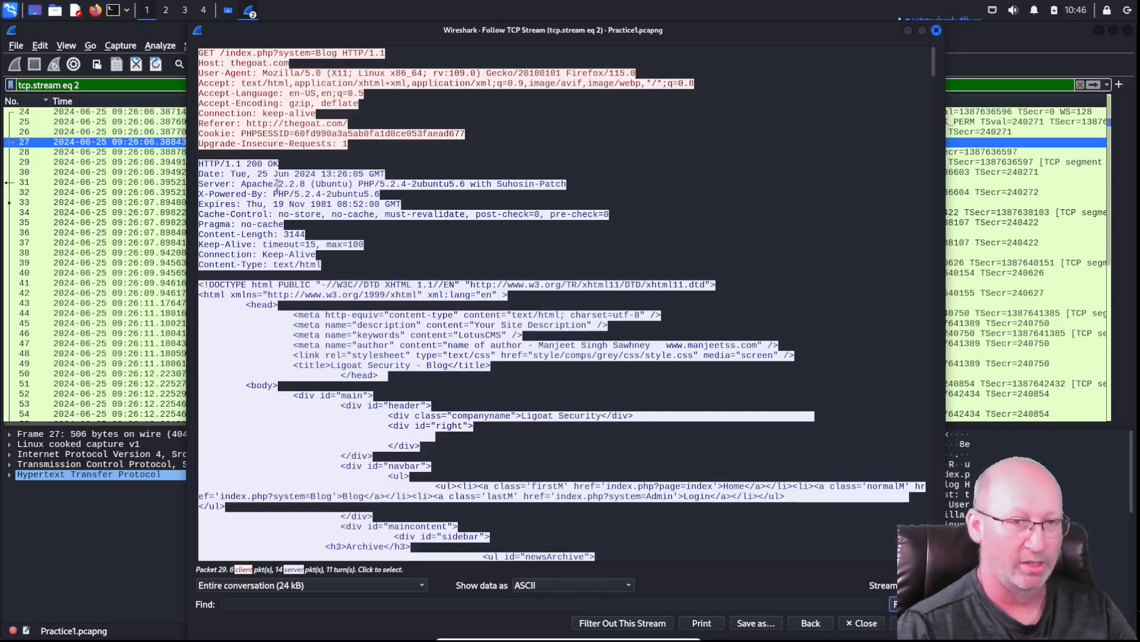
# Step: Examine the Server header of the 200 OK response, highlighting the web server version and the operating system
pyautogui.click(244, 184)
pyautogui.moveTo(244, 184); pyautogui.dragTo(311, 188)
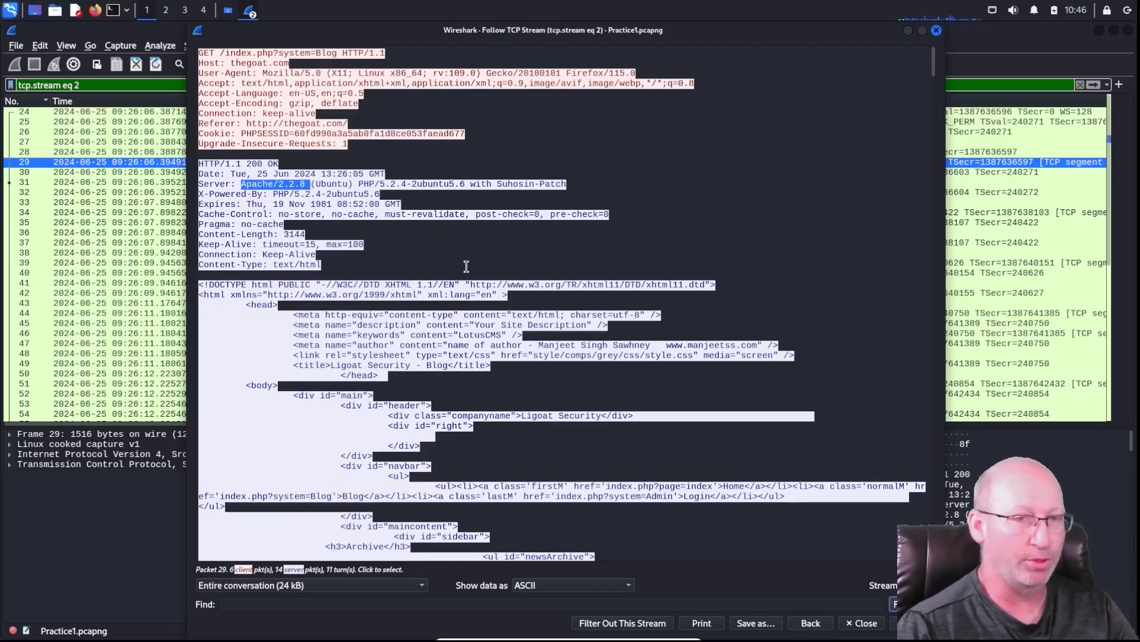
pyautogui.moveTo(316, 185); pyautogui.dragTo(350, 187)
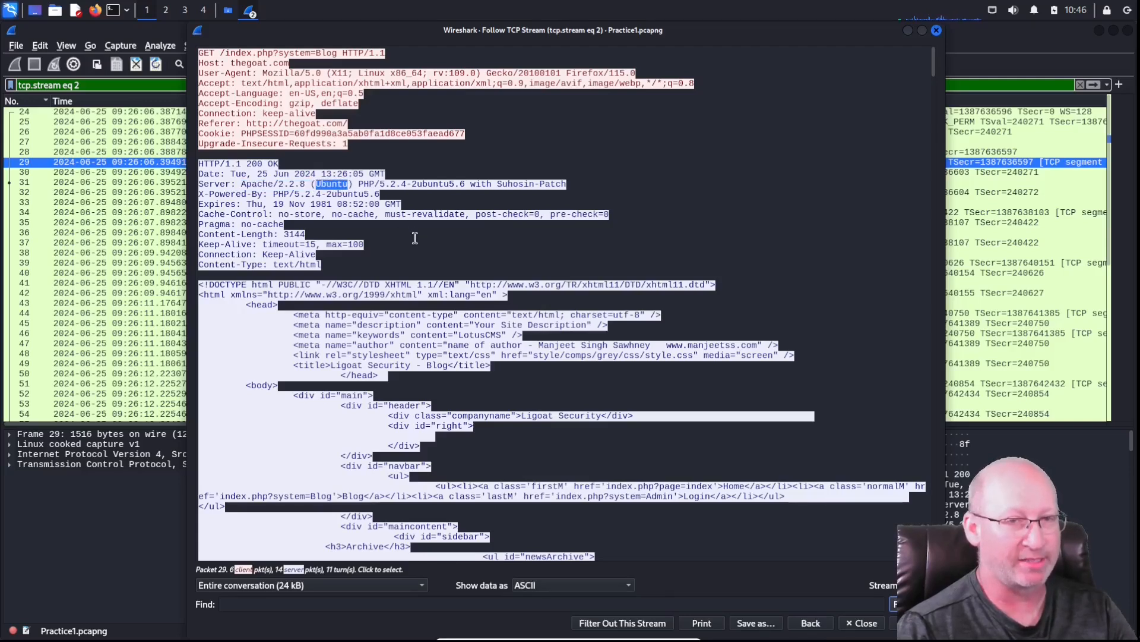
pyautogui.click(311, 184)
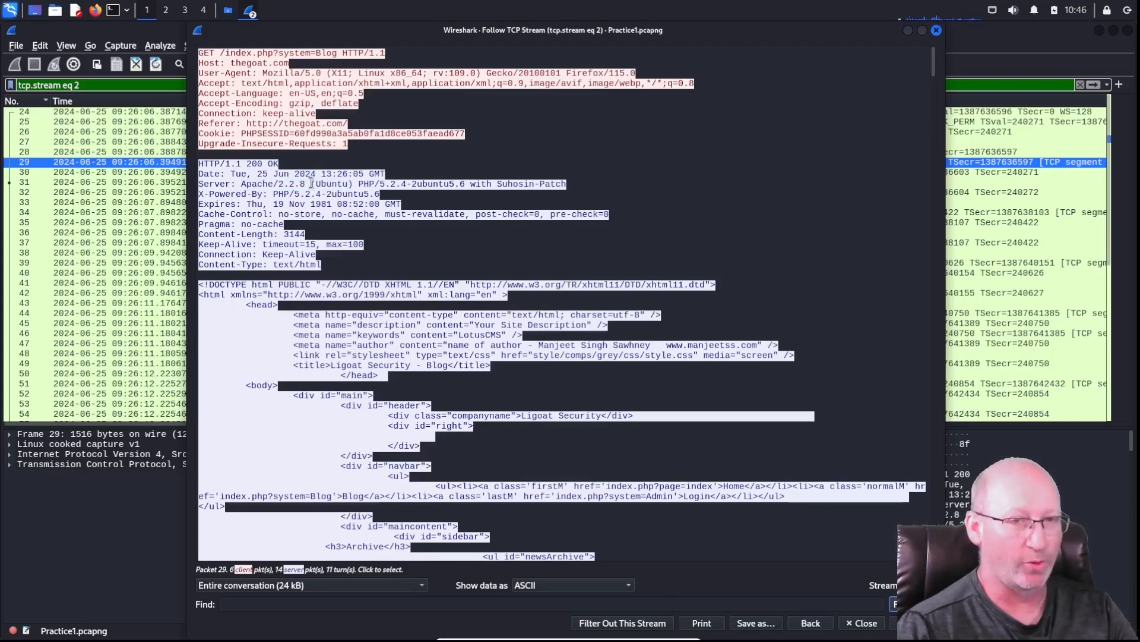
pyautogui.moveTo(312, 185); pyautogui.dragTo(354, 185)
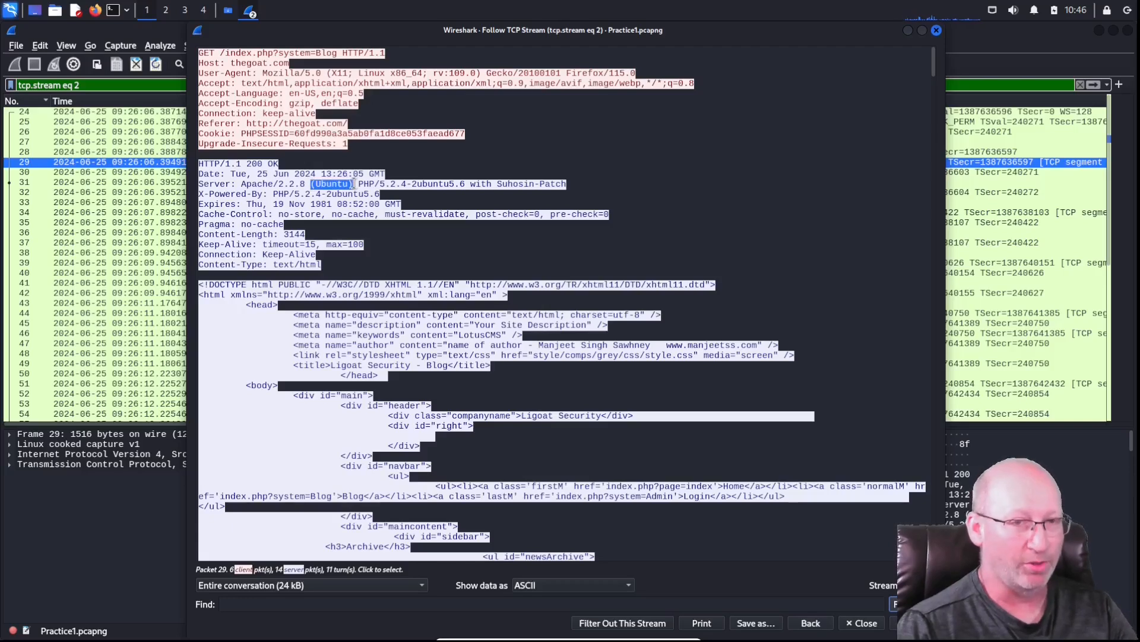
pyautogui.click(381, 232)
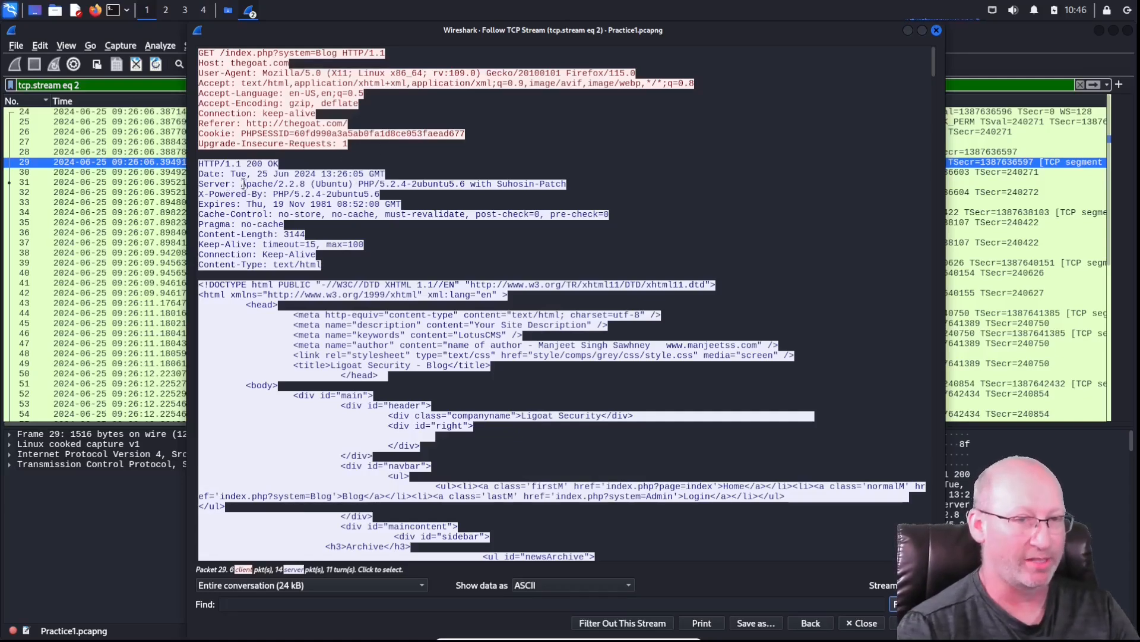
pyautogui.moveTo(241, 184); pyautogui.dragTo(307, 185)
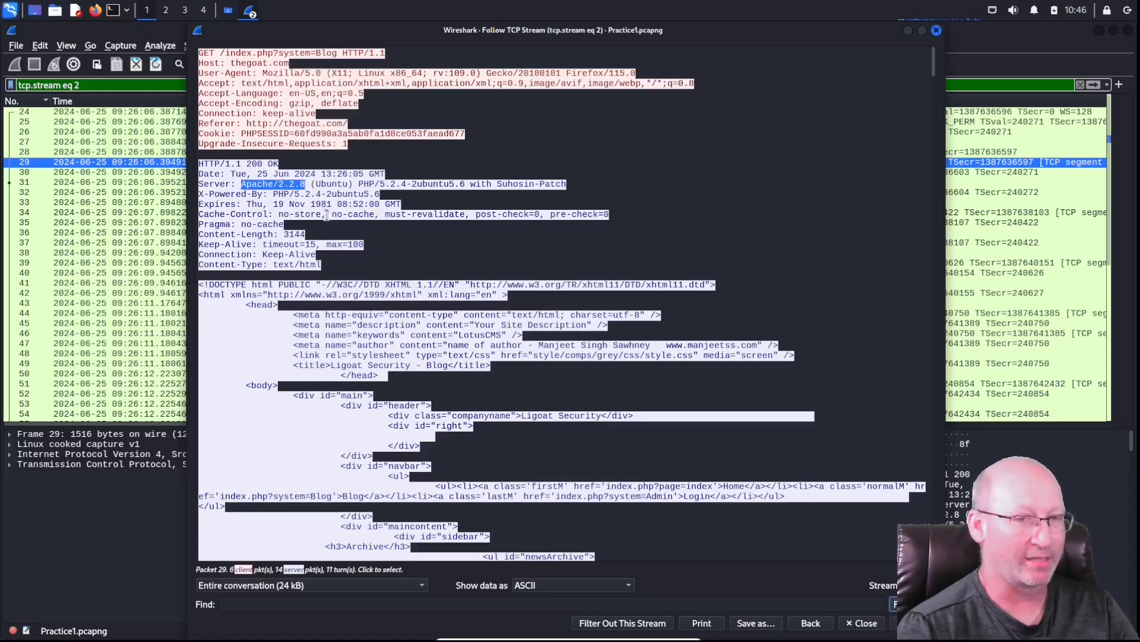
pyautogui.click(348, 229)
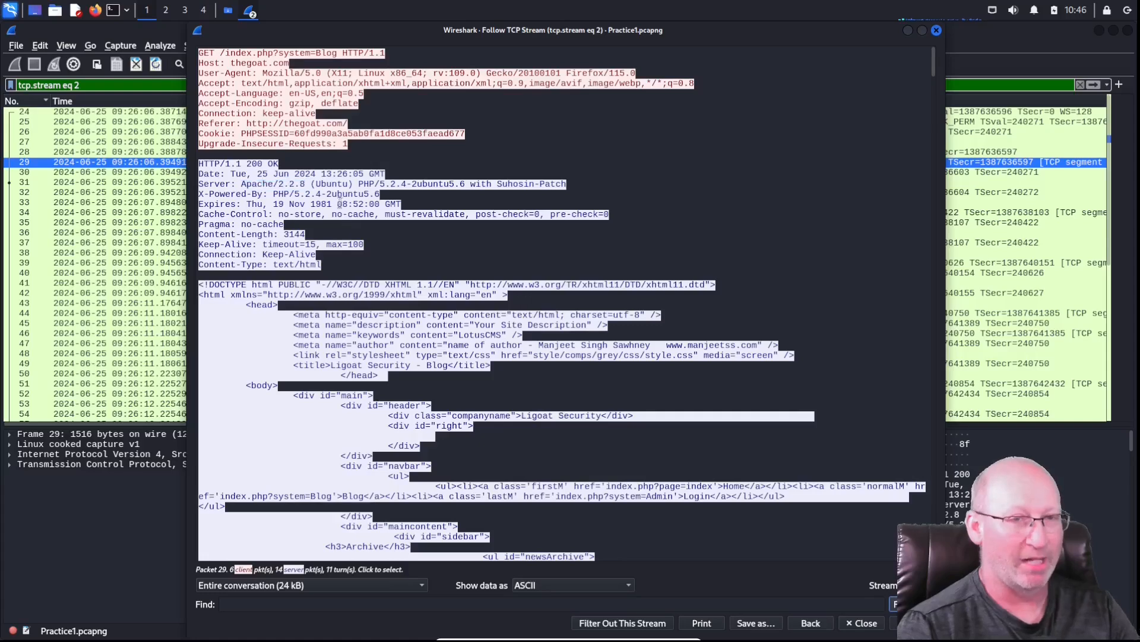
pyautogui.moveTo(311, 184); pyautogui.dragTo(359, 185)
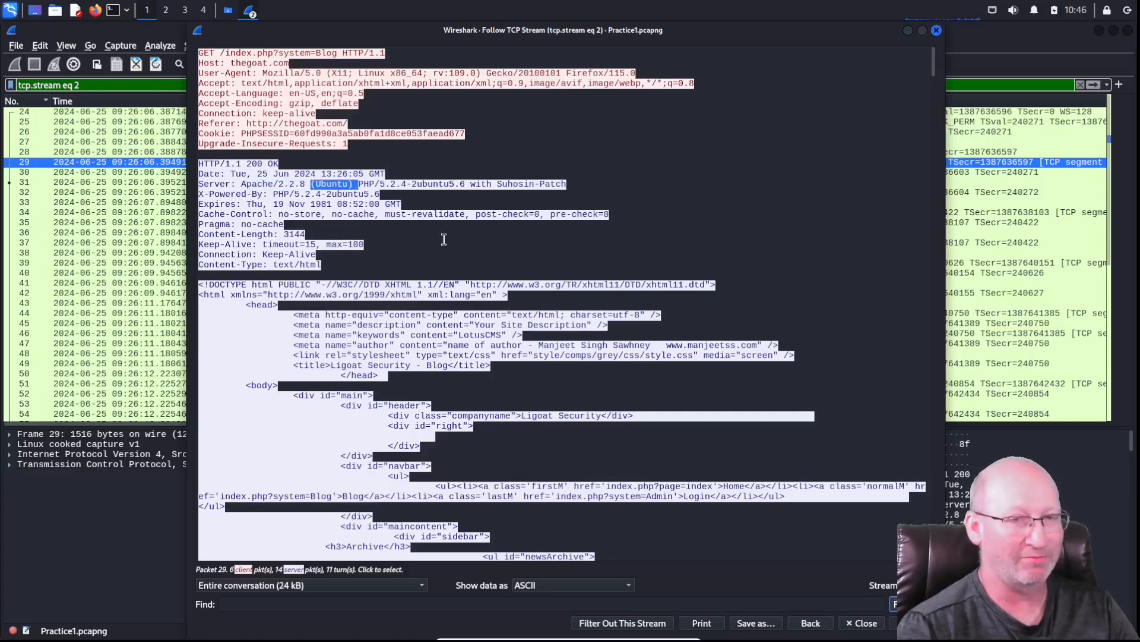
pyautogui.click(435, 231)
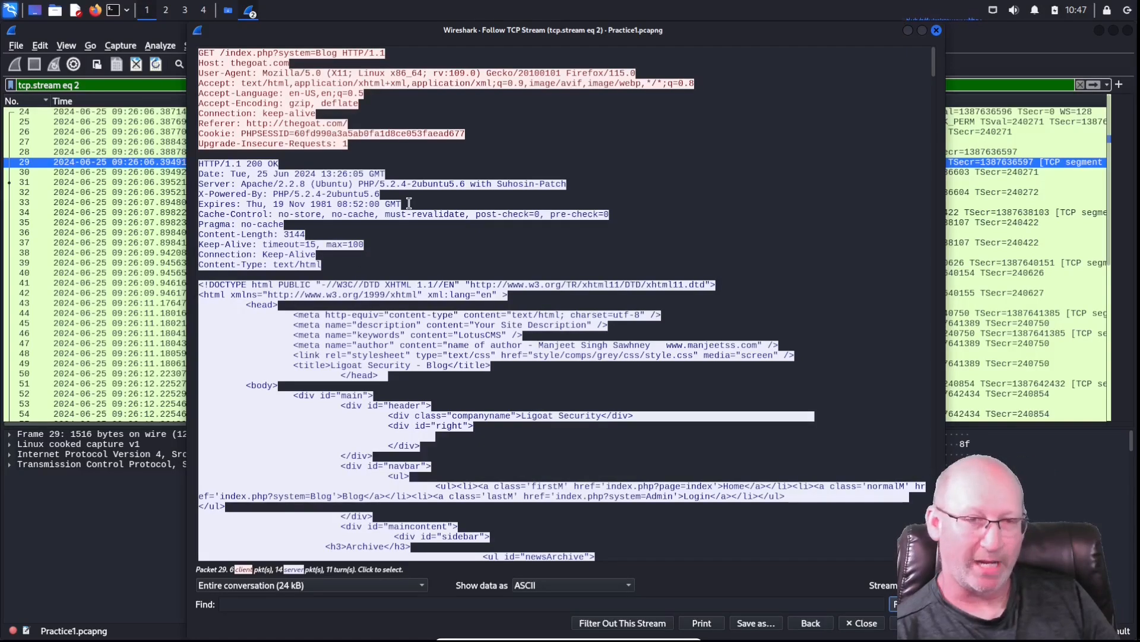
# Step: Highlight the Expires header of the Blog page response and the Content-Type header of the site root response in stream 0
pyautogui.moveTo(409, 204); pyautogui.dragTo(196, 203)
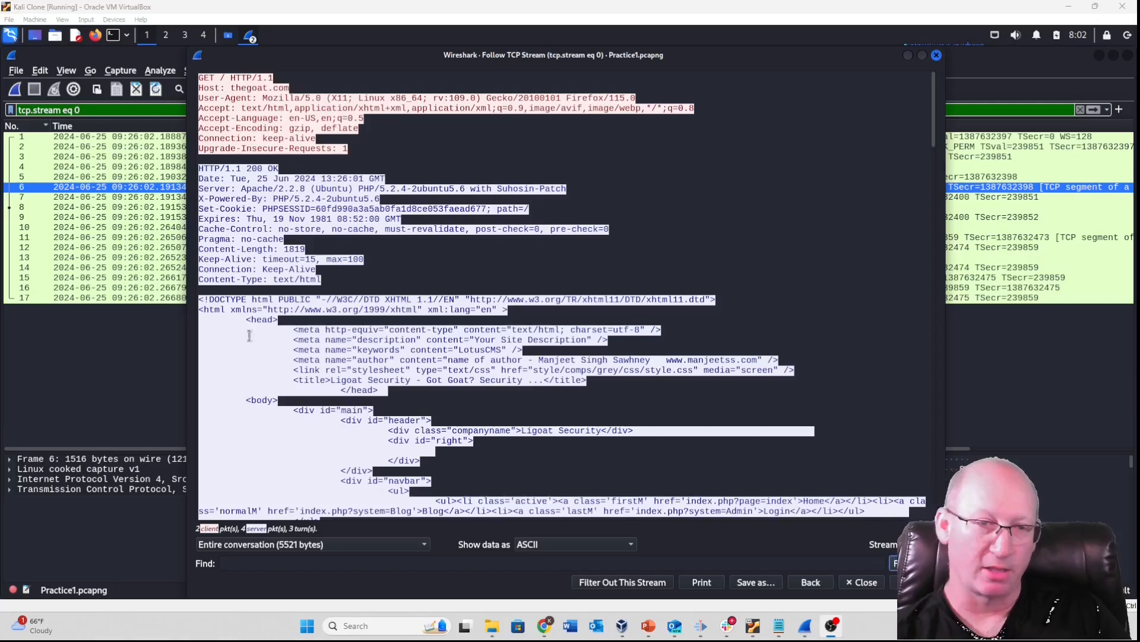
pyautogui.moveTo(334, 278); pyautogui.dragTo(201, 279)
pyautogui.click(371, 280)
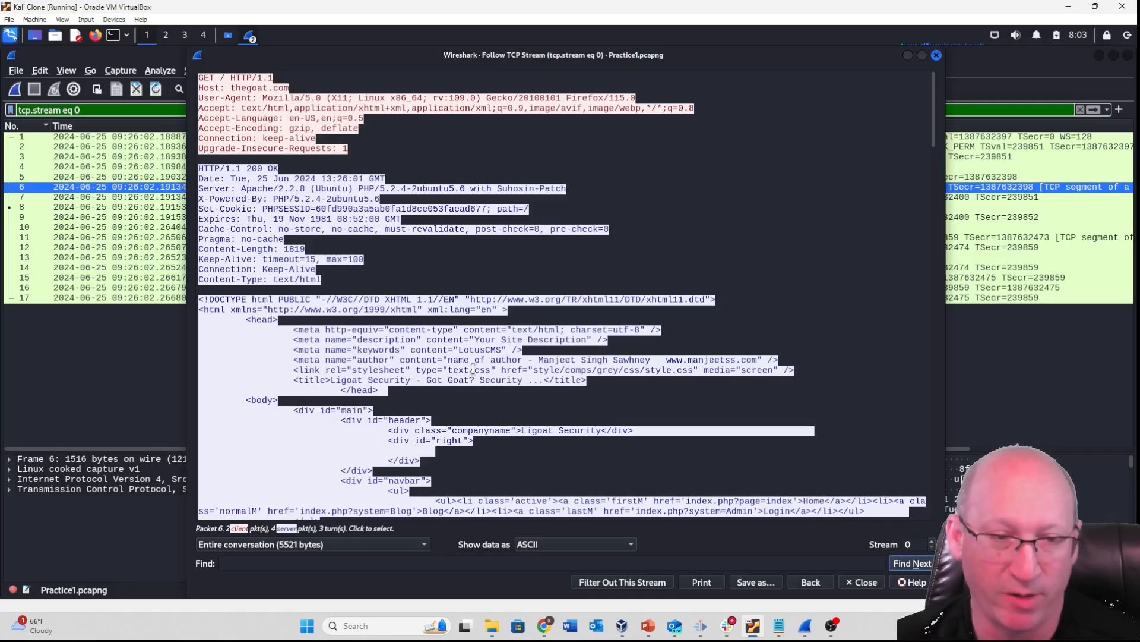
# Step: Highlight the ETag header in the server's response to the style.css request in stream 0
pyautogui.scroll(-2, 474, 368)
pyautogui.scroll(-13, 473, 367)
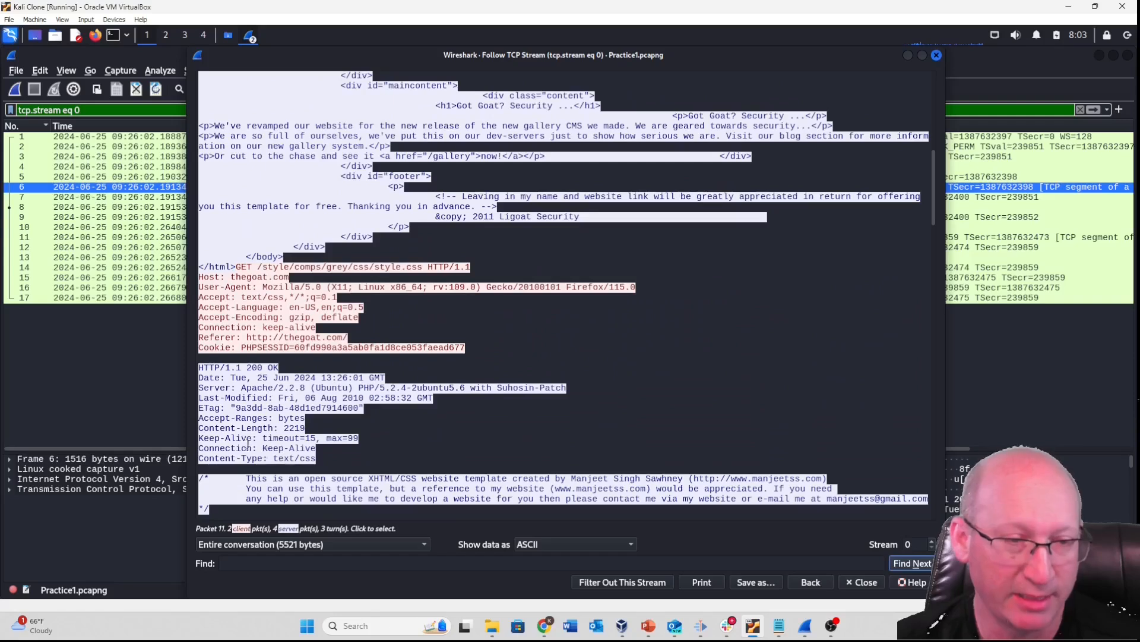
pyautogui.moveTo(364, 408); pyautogui.dragTo(199, 408)
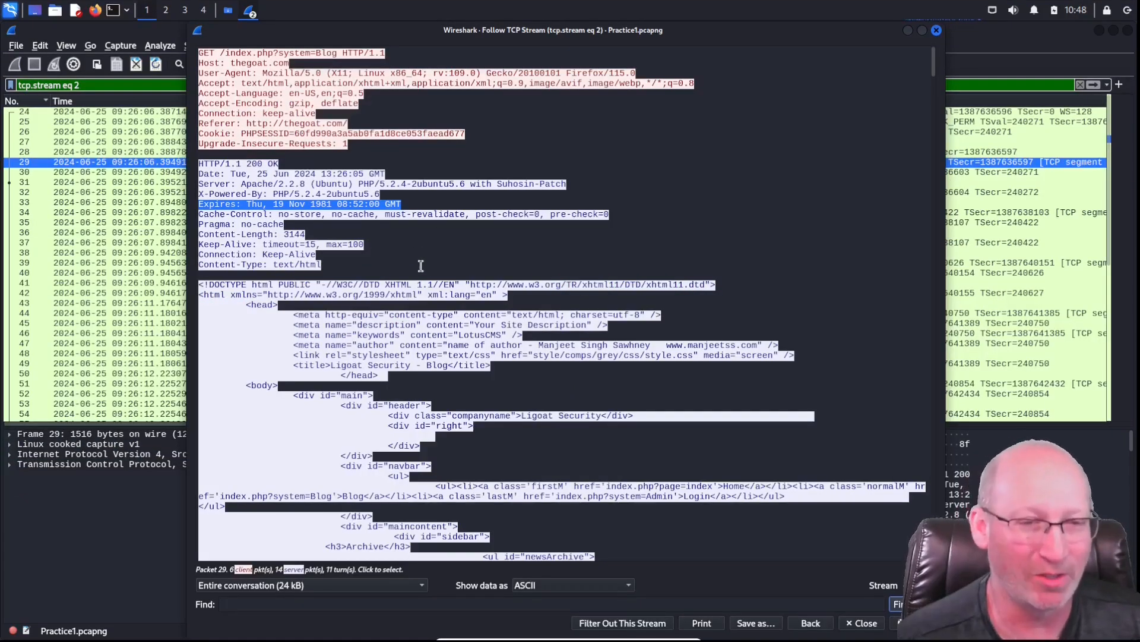
# Step: Examine the Blog page's HTML source, highlighting the xmlns address in the html tag and the LotusCMS keywords value
pyautogui.scroll(-1, 420, 262)
pyautogui.click(493, 362)
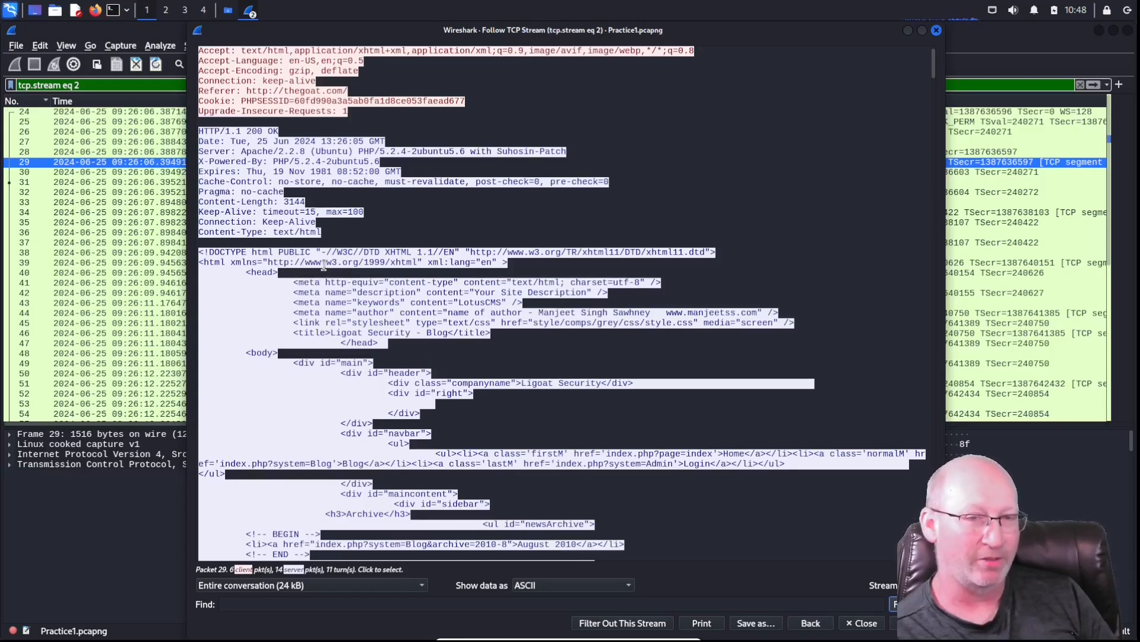
pyautogui.moveTo(329, 264); pyautogui.dragTo(413, 262)
pyautogui.click(461, 386)
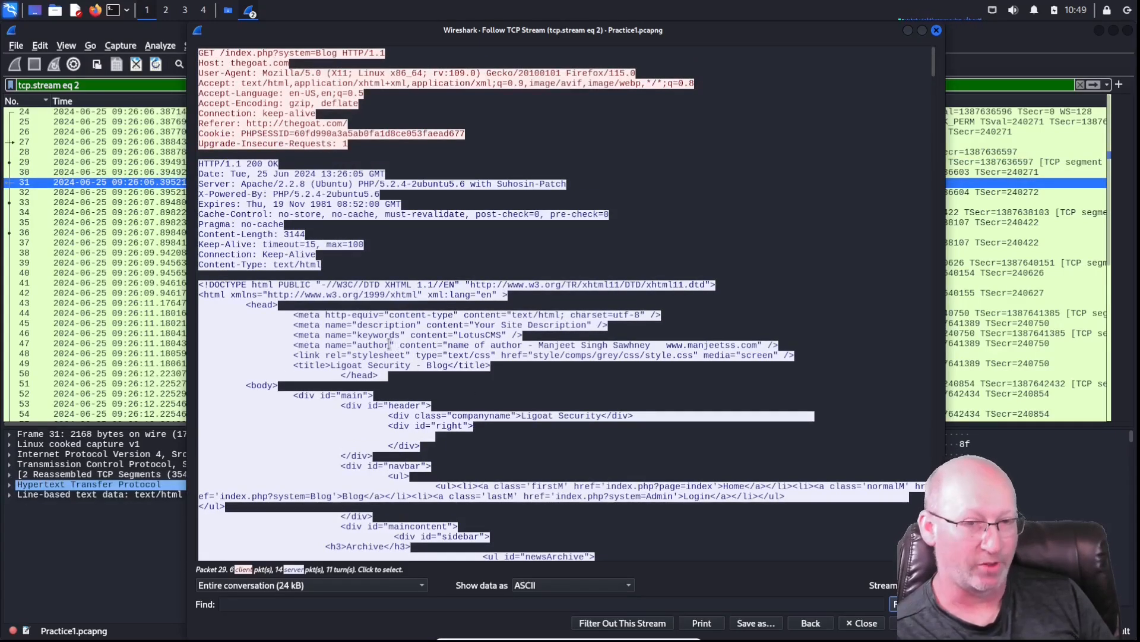
pyautogui.moveTo(458, 335); pyautogui.dragTo(502, 336)
pyautogui.click(522, 379)
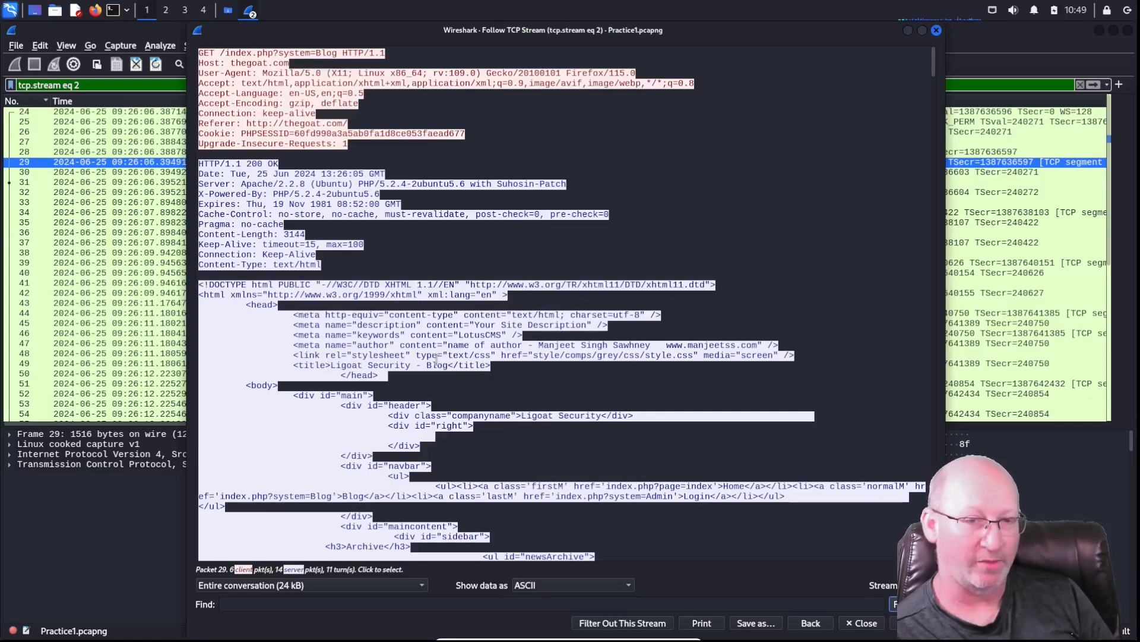
# Step: Look over the navigation bar and Archive sidebar markup further down in the Blog page's HTML source
pyautogui.scroll(-5, 472, 454)
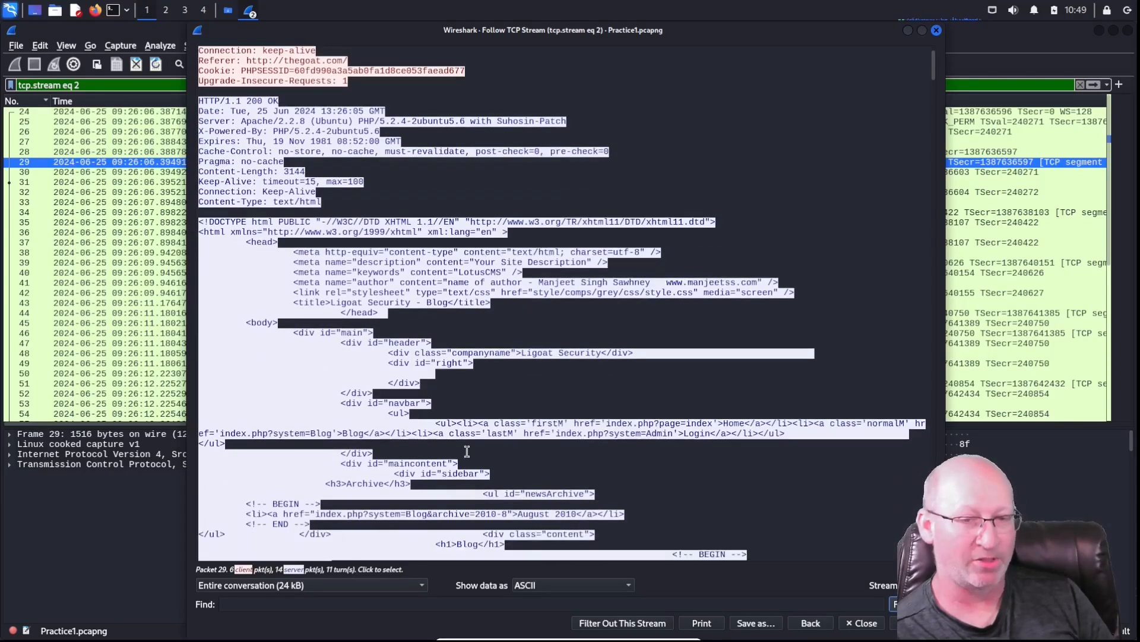
pyautogui.scroll(5, 499, 434)
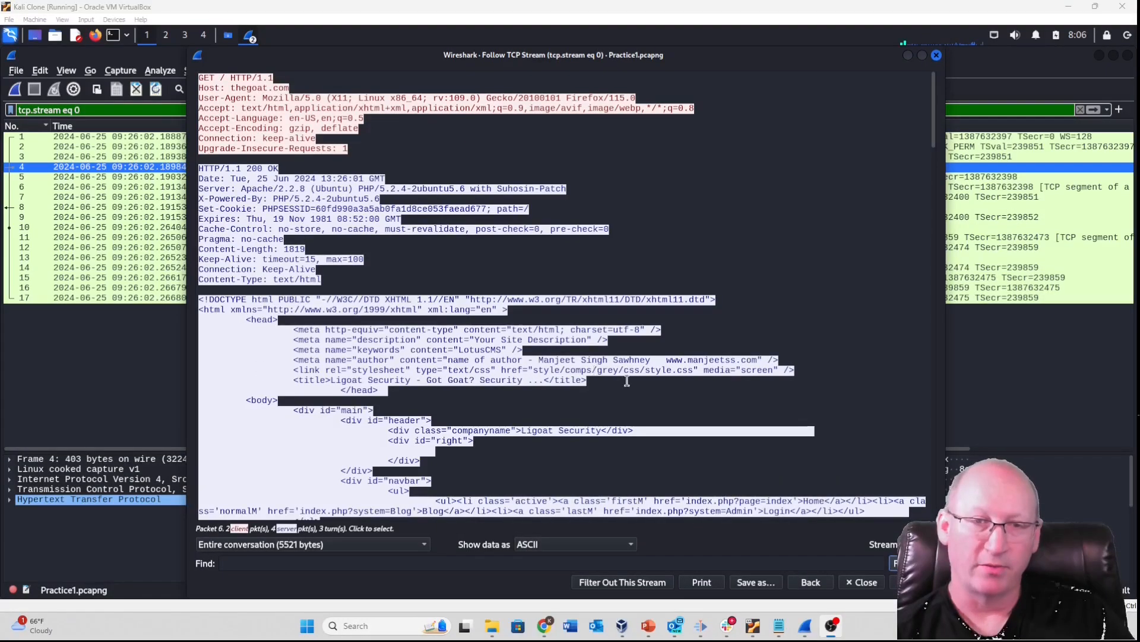
# Step: Close the TCP stream window, select the first packet of stream 0, and check the lengths of the first packets
pyautogui.click(937, 55)
pyautogui.click(616, 278)
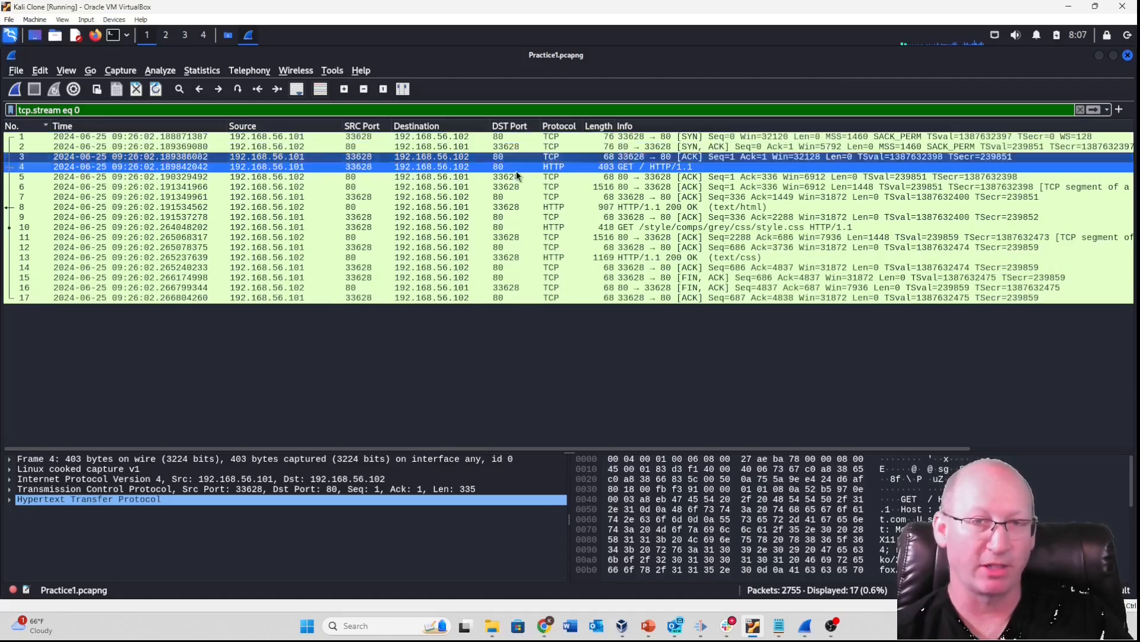
pyautogui.click(258, 140)
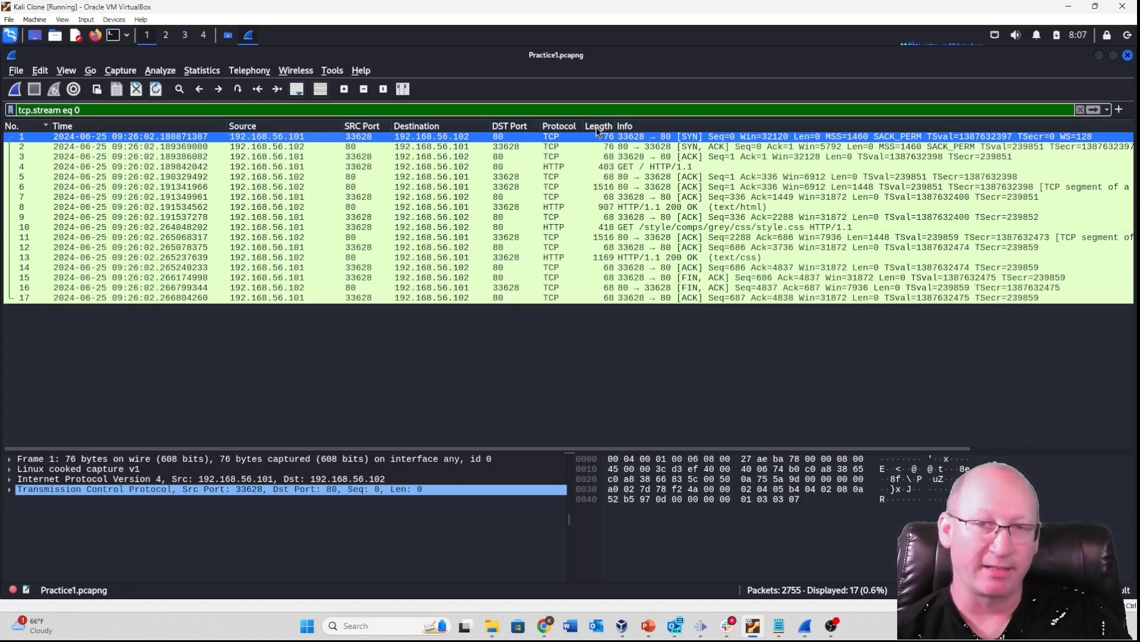
pyautogui.moveTo(596, 134); pyautogui.dragTo(595, 152)
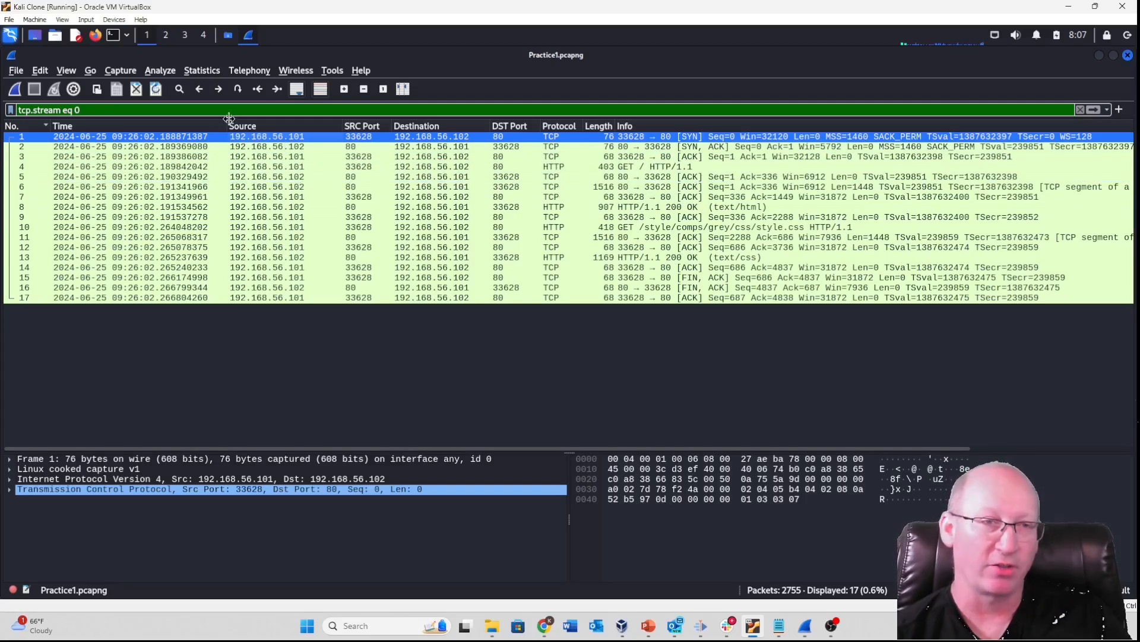
# Step: Clear the tcp.stream eq 0 display filter so the whole capture is listed
pyautogui.click(148, 110)
pyautogui.press('BackSpace')
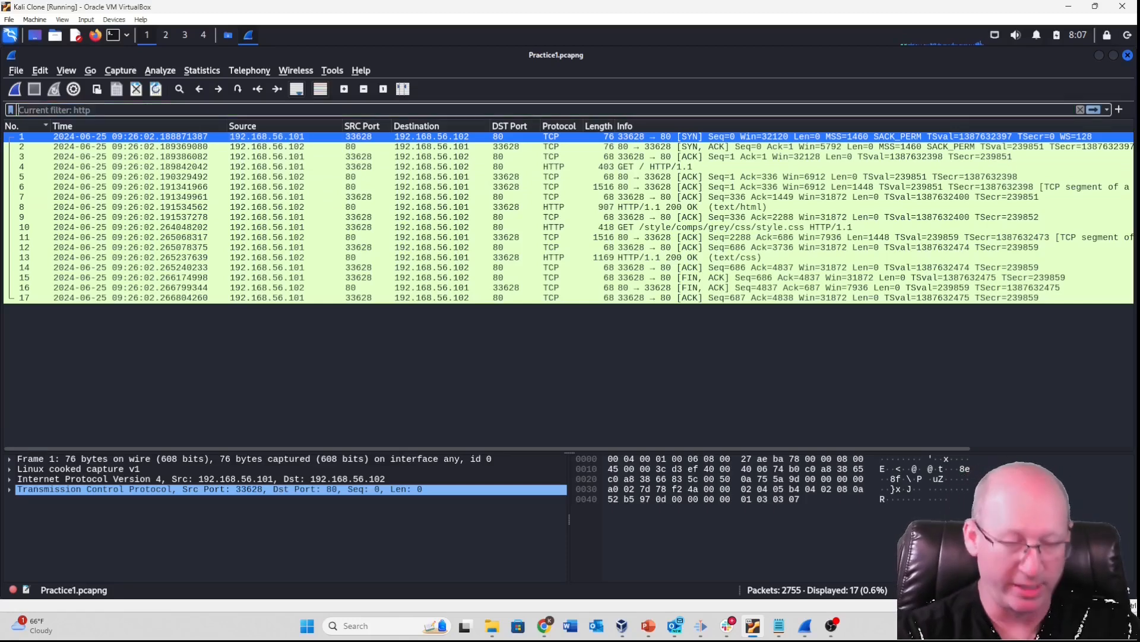
pyautogui.press('Return')
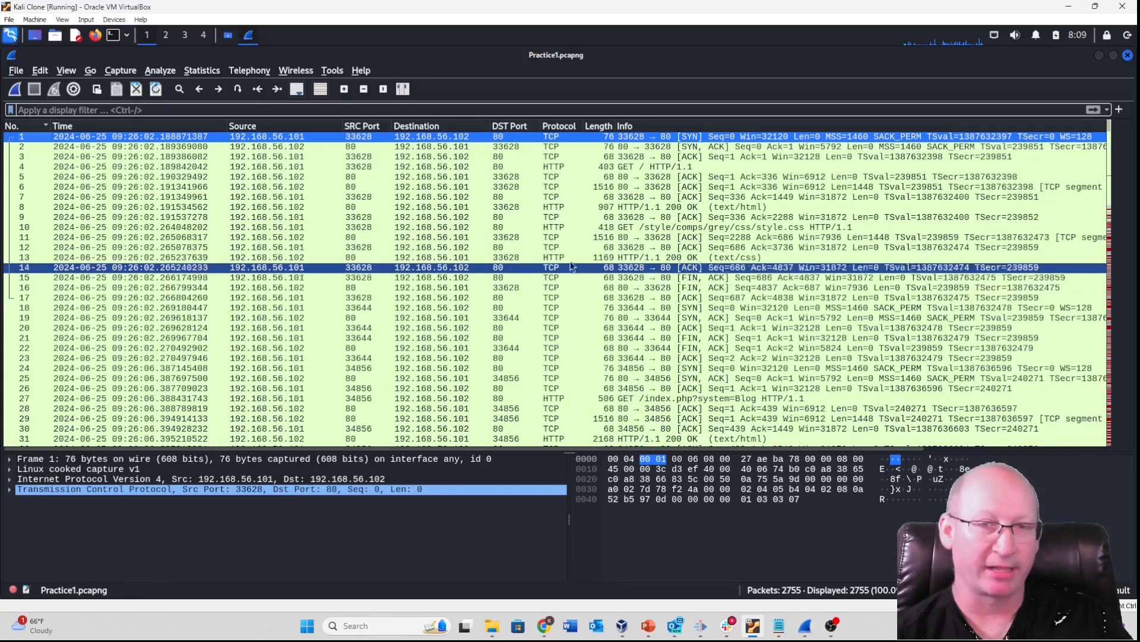
# Step: Sort all packets by ascending length and go to the last and first packets to check the largest and smallest
pyautogui.click(596, 127)
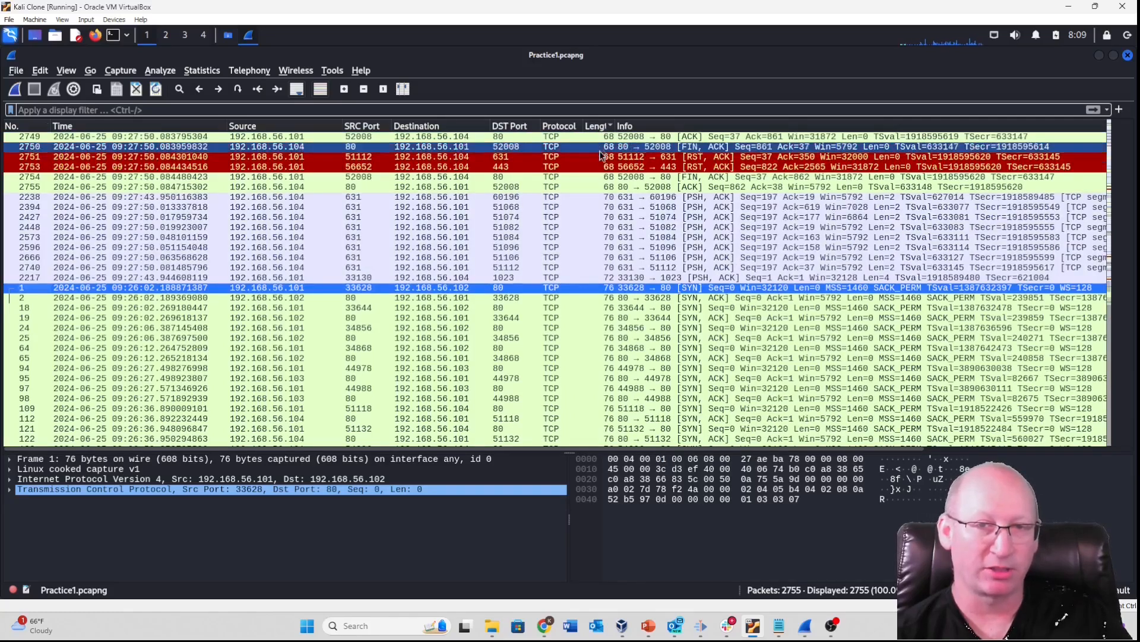
pyautogui.scroll(-2, 588, 297)
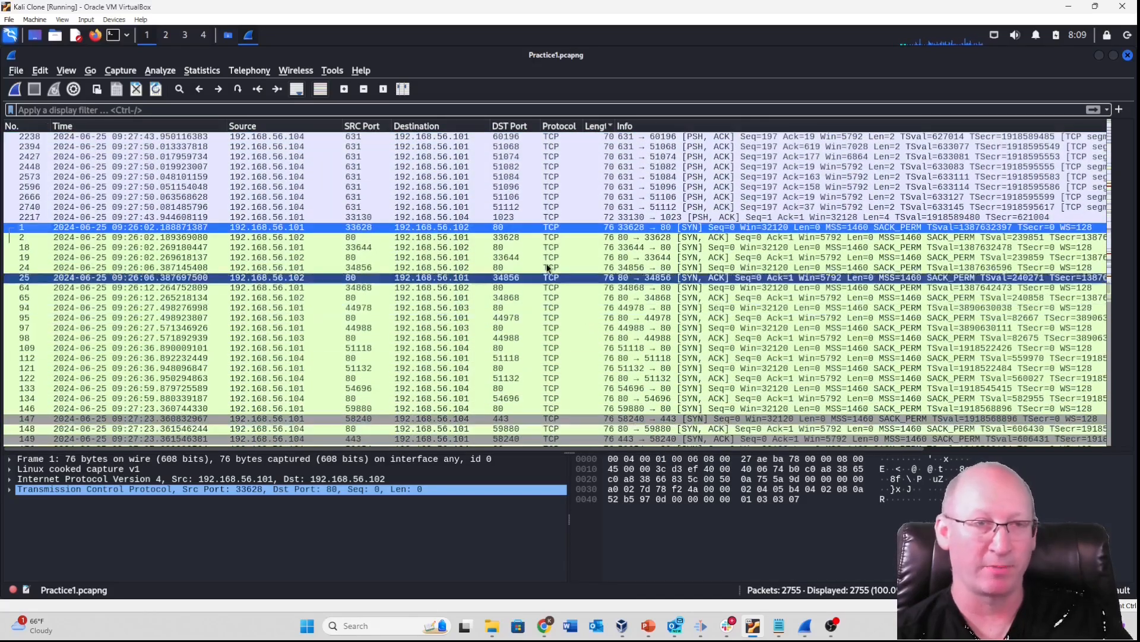
pyautogui.click(276, 90)
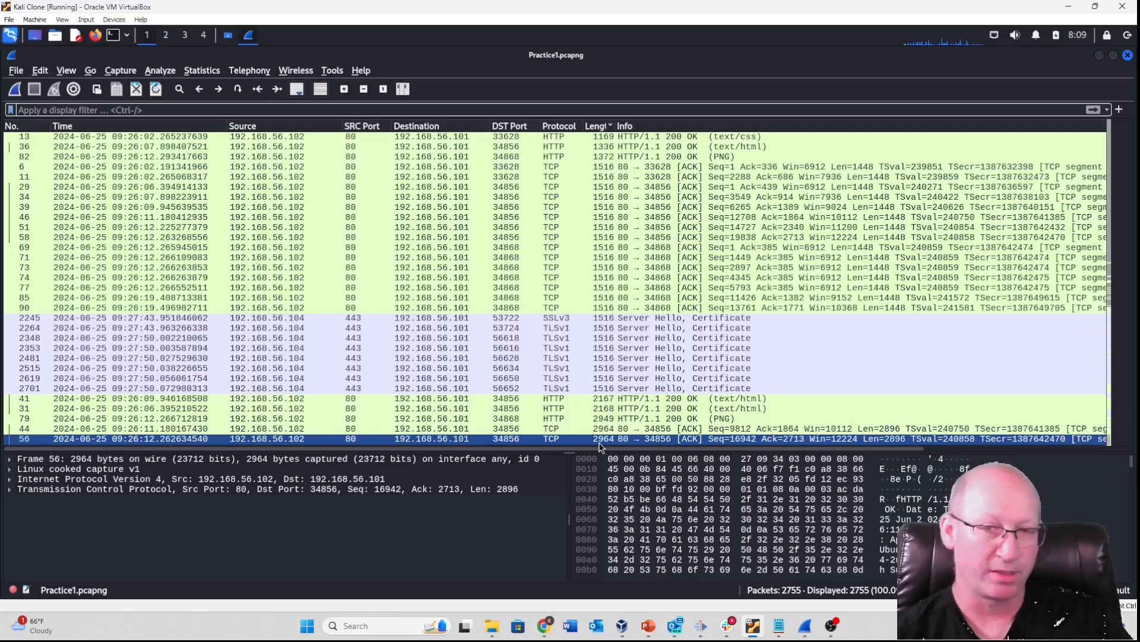
pyautogui.click(257, 90)
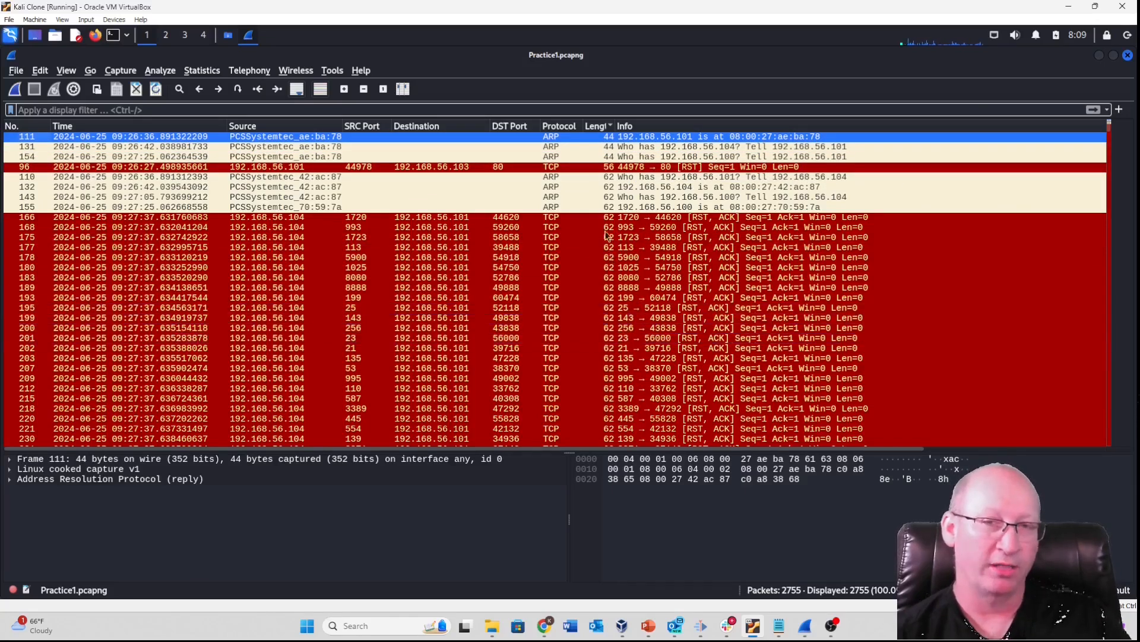
# Step: Apply the display filter http and go to the last packet in the length-sorted list to find the largest HTTP packet
pyautogui.click(284, 111)
pyautogui.write('http')
pyautogui.press('Return')
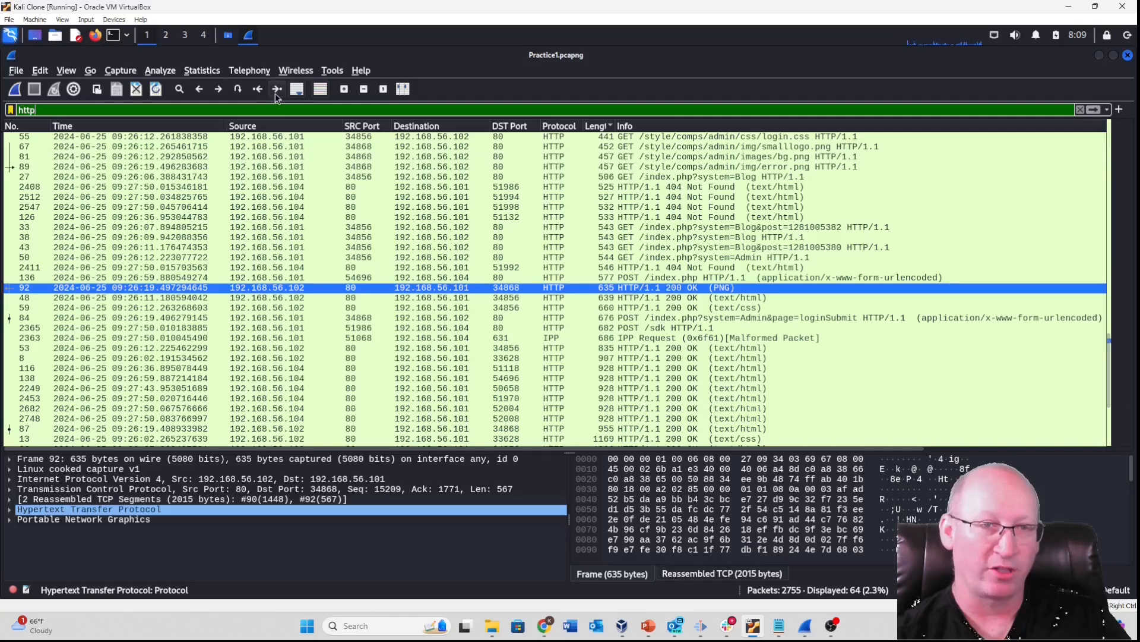
pyautogui.click(276, 94)
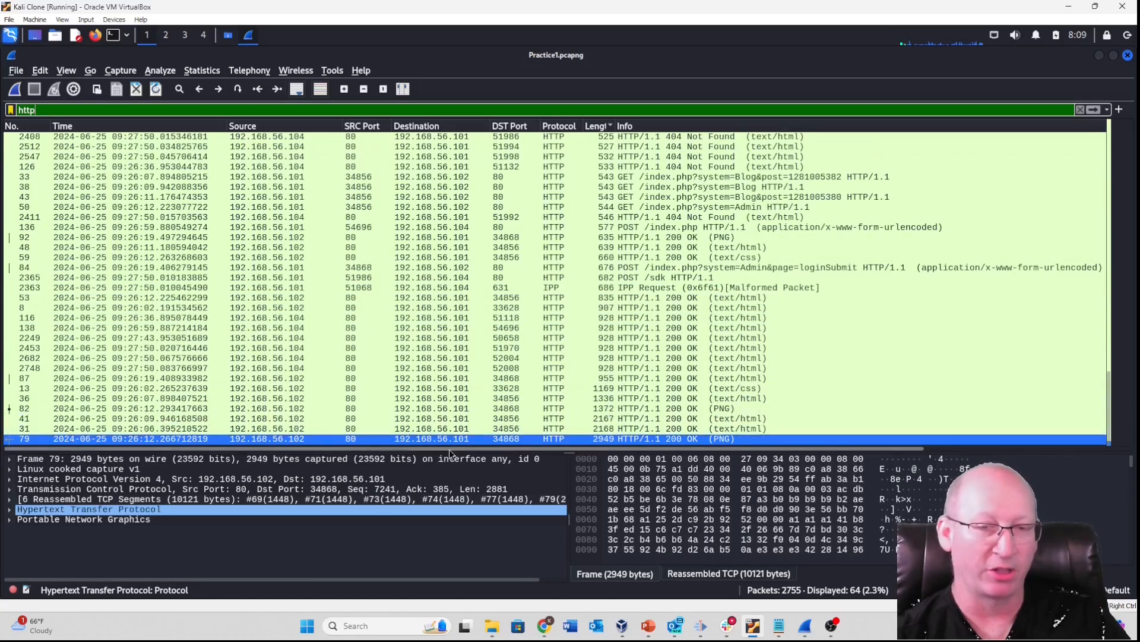